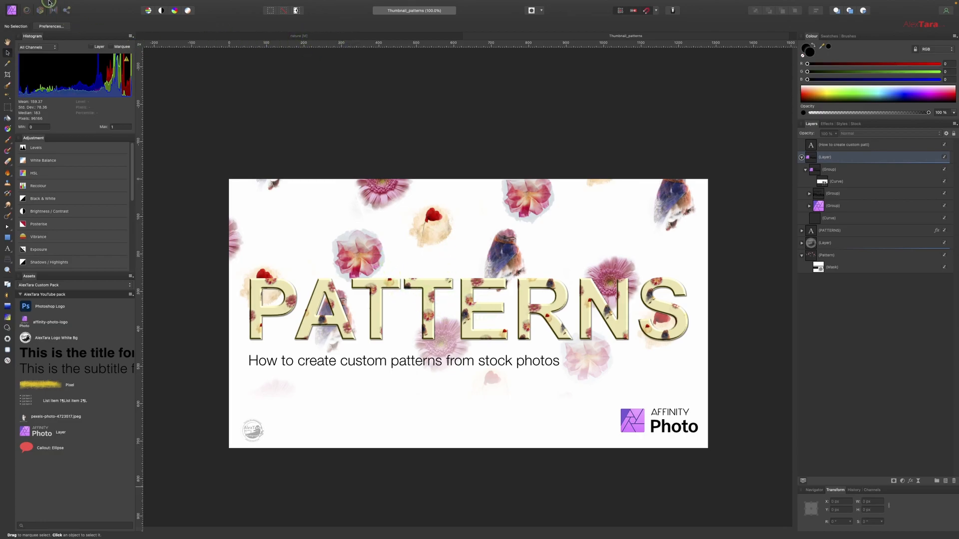
# Create a new 1000 × 1000 px document based on the Pattern_tile preset, adjusting its DPI.
pyautogui.moveTo(23, 4)
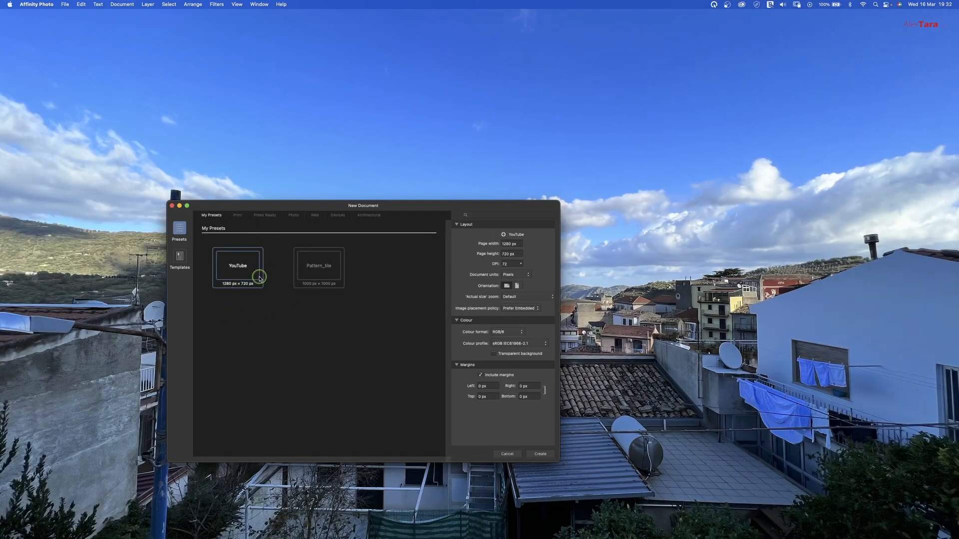
pyautogui.click(319, 266)
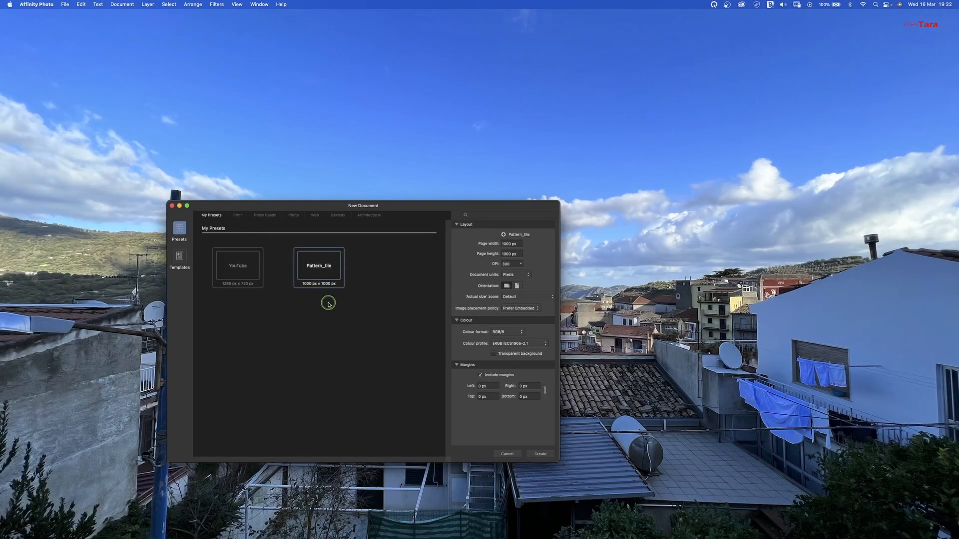
pyautogui.click(542, 455)
pyautogui.click(521, 265)
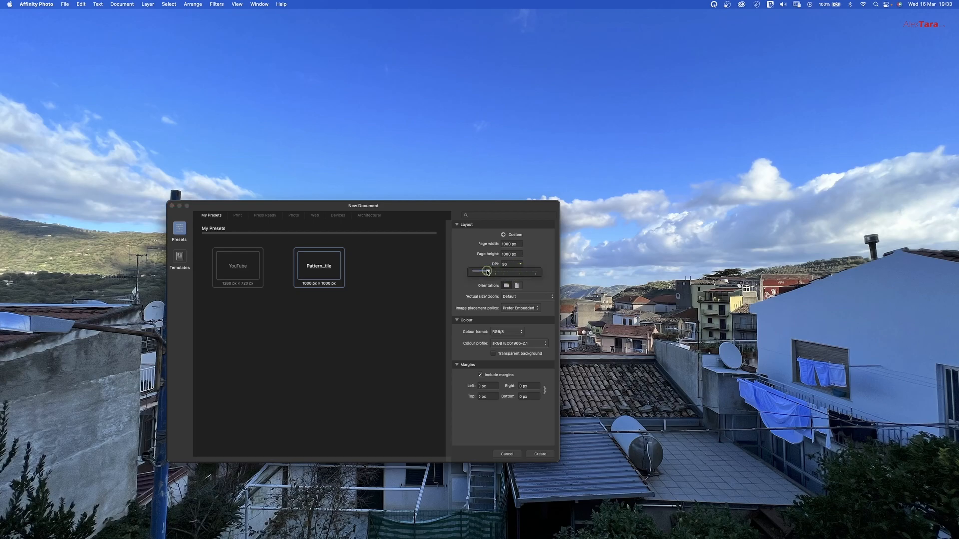
pyautogui.moveTo(487, 272); pyautogui.dragTo(517, 274)
pyautogui.click(498, 438)
pyautogui.click(540, 457)
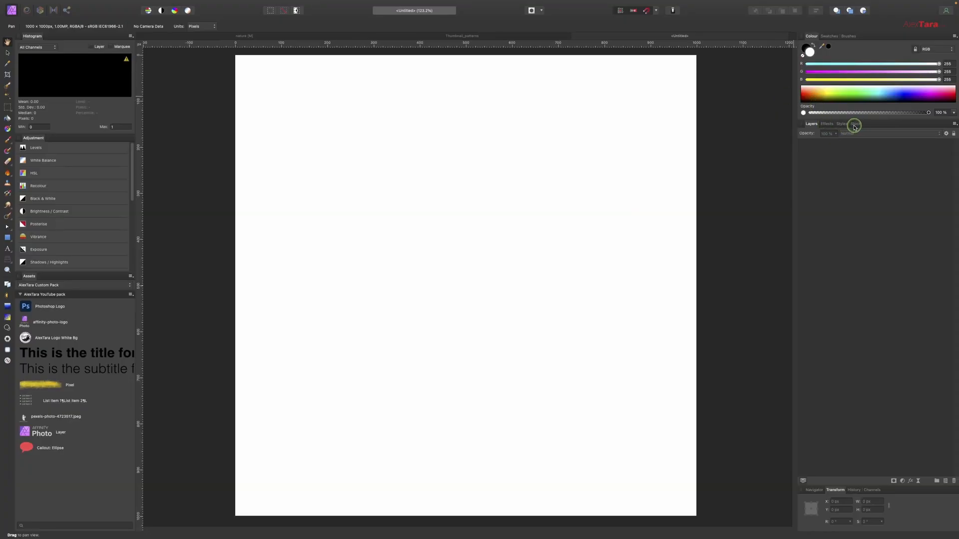
# Place the Pexels stock photo of the single pink flower on a pale background onto the blank page.
pyautogui.click(855, 124)
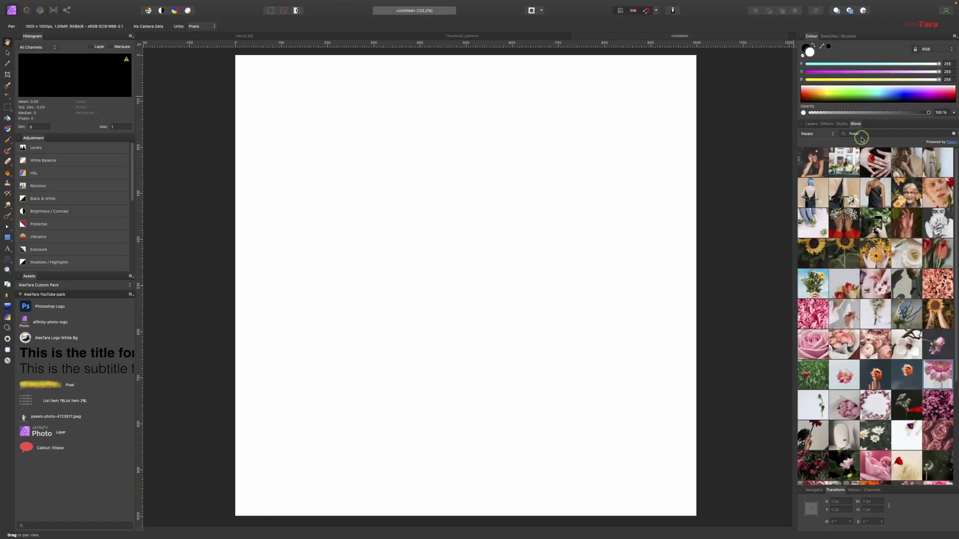
pyautogui.moveTo(848, 376); pyautogui.dragTo(300, 172)
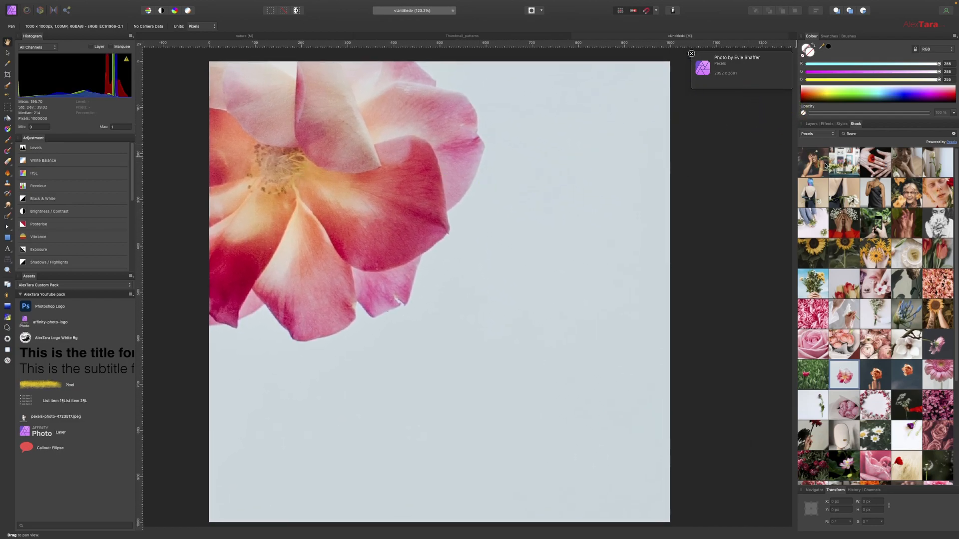
# Search the Pexels stock photos for "bird" and place the hummingbird photo and the orange-breasted bird photo on the page.
pyautogui.doubleClick(857, 134)
pyautogui.press('Return')
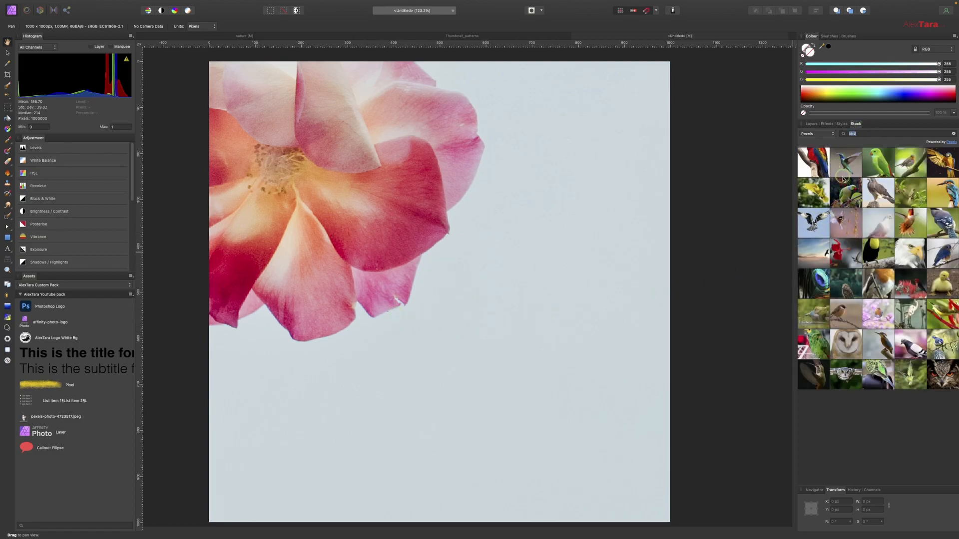
pyautogui.moveTo(853, 163); pyautogui.dragTo(417, 272)
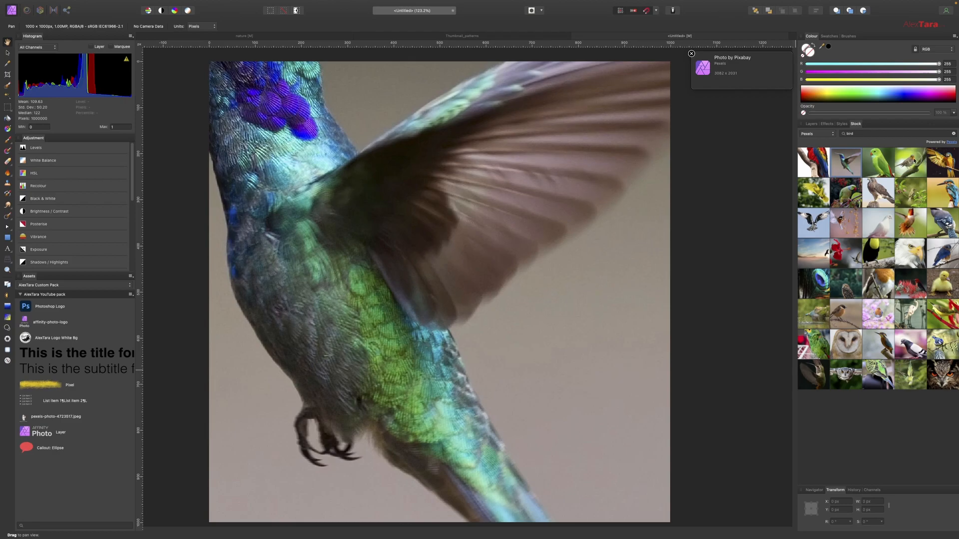
pyautogui.moveTo(910, 160); pyautogui.dragTo(450, 235)
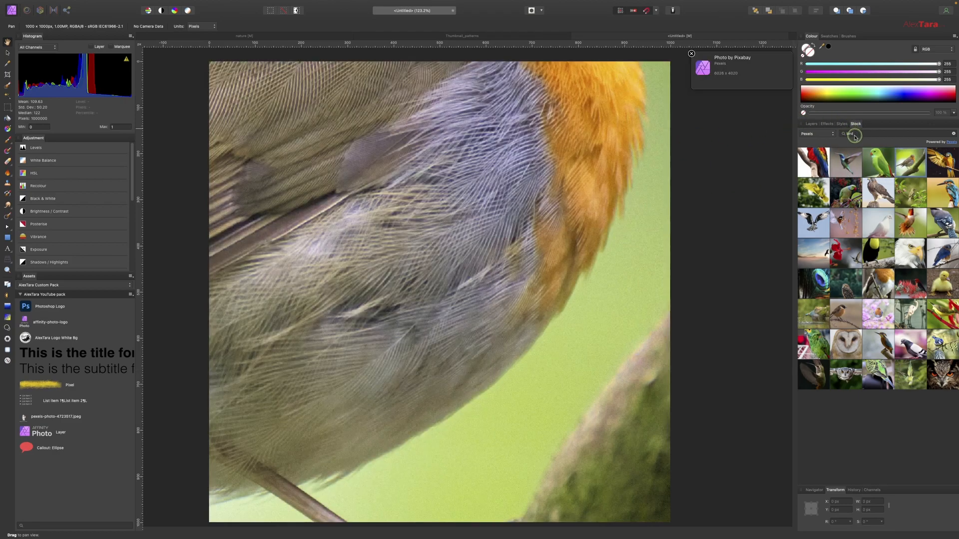
# Search the Pexels stock photos for "flowers" and place the photo of the red poppy in a cereal field.
pyautogui.click(867, 133)
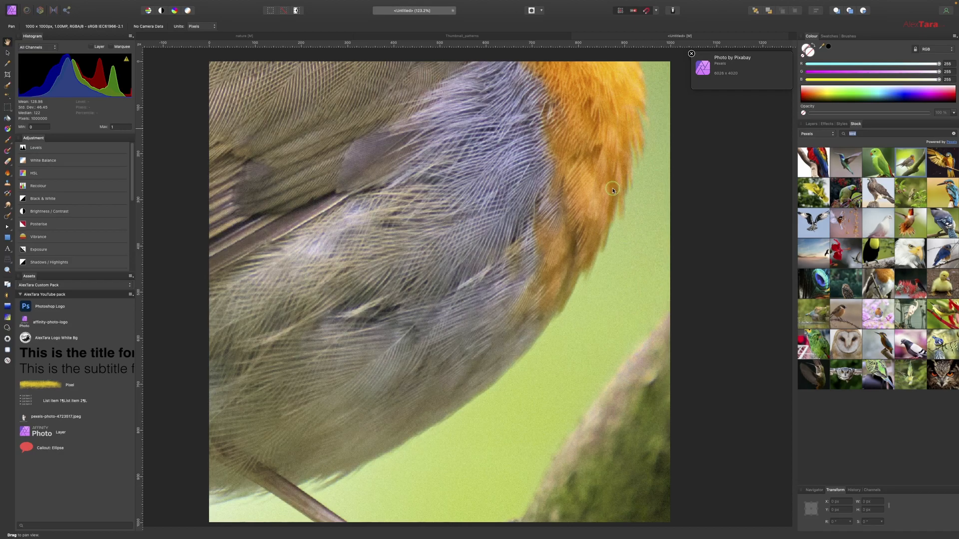
pyautogui.write('flo')
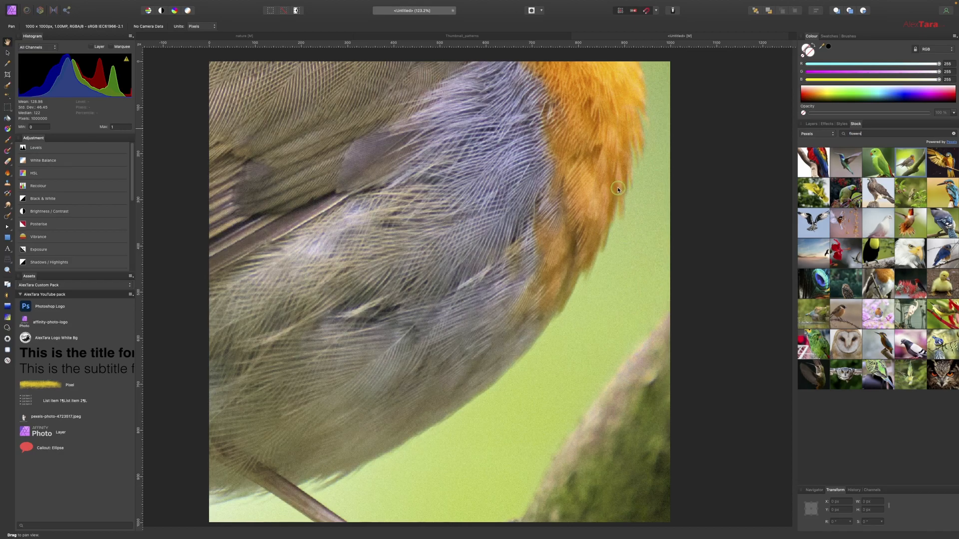
pyautogui.write('wers')
pyautogui.press('Return')
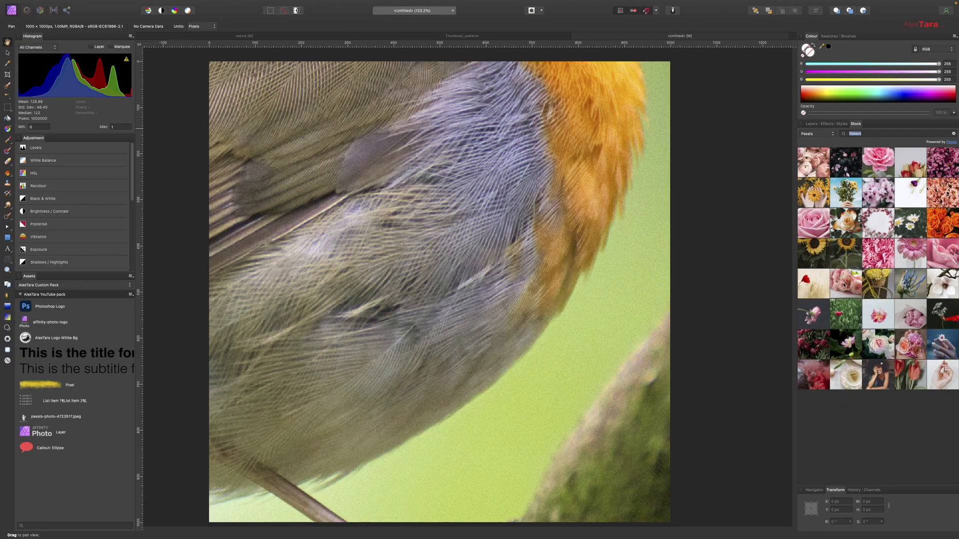
pyautogui.moveTo(828, 283); pyautogui.dragTo(419, 260)
pyautogui.moveTo(309, 185); pyautogui.dragTo(348, 186)
pyautogui.click(953, 134)
pyautogui.moveTo(362, 170); pyautogui.dragTo(431, 166)
# Rasterise all four placed photo layers so each becomes a pixel layer.
pyautogui.click(807, 125)
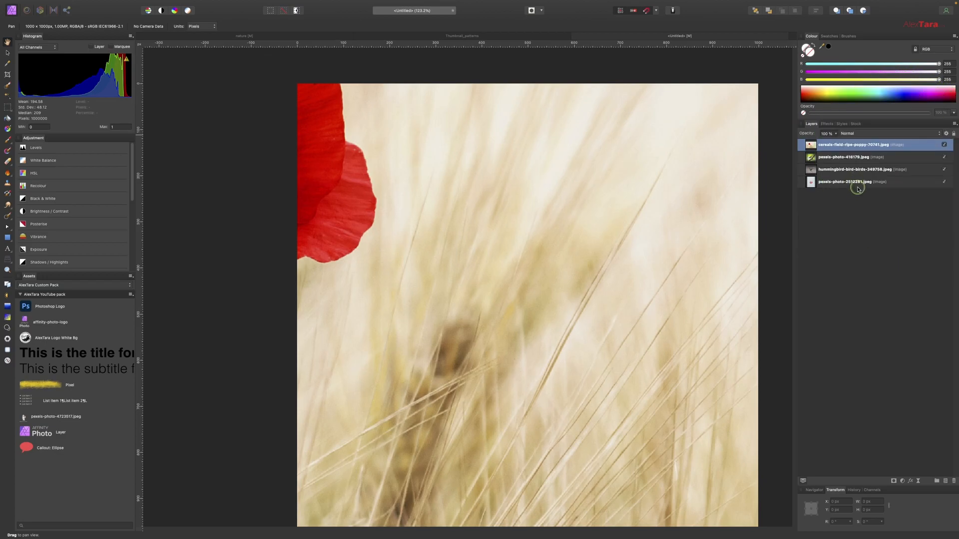
pyautogui.click(888, 185)
pyautogui.rightClick(889, 185)
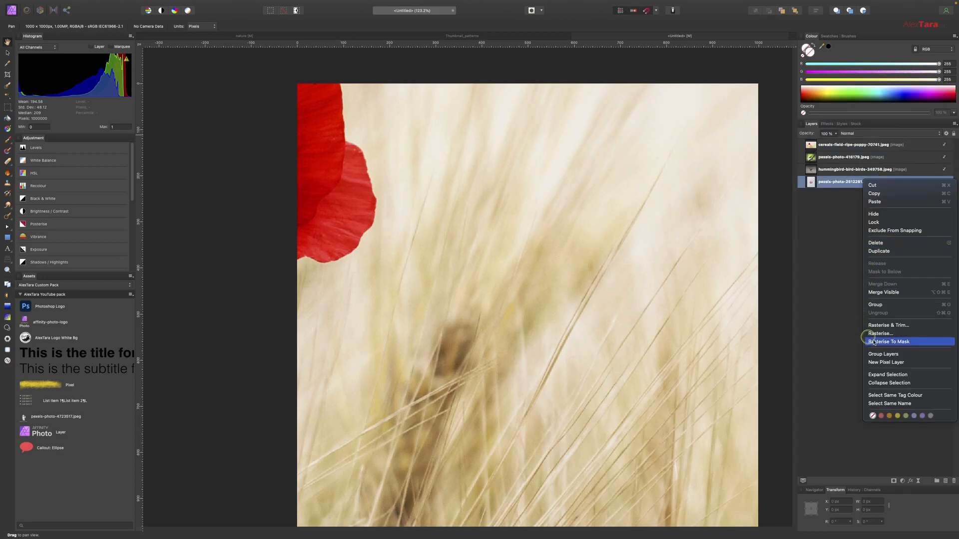
pyautogui.click(919, 333)
pyautogui.click(914, 170)
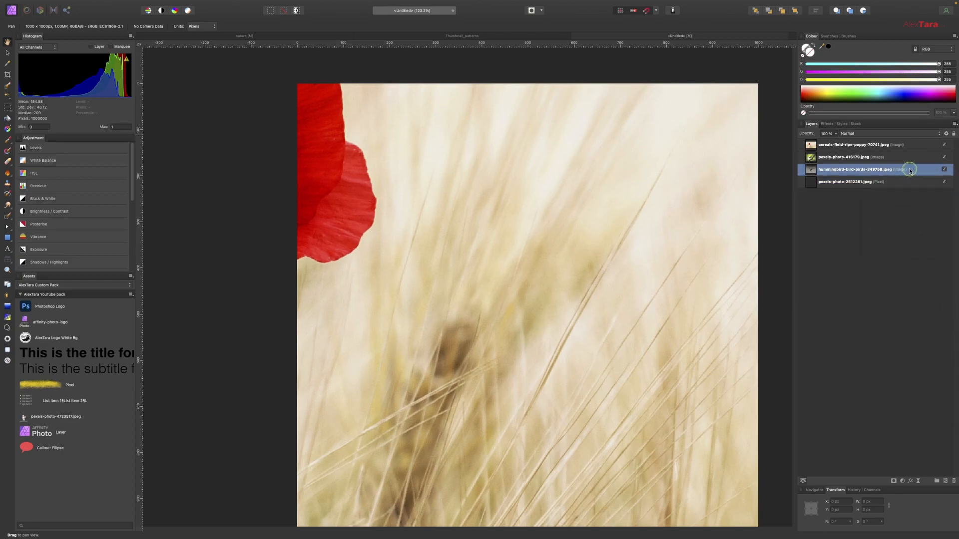
pyautogui.rightClick(920, 170)
pyautogui.click(915, 167)
pyautogui.rightClick(911, 170)
pyautogui.click(884, 322)
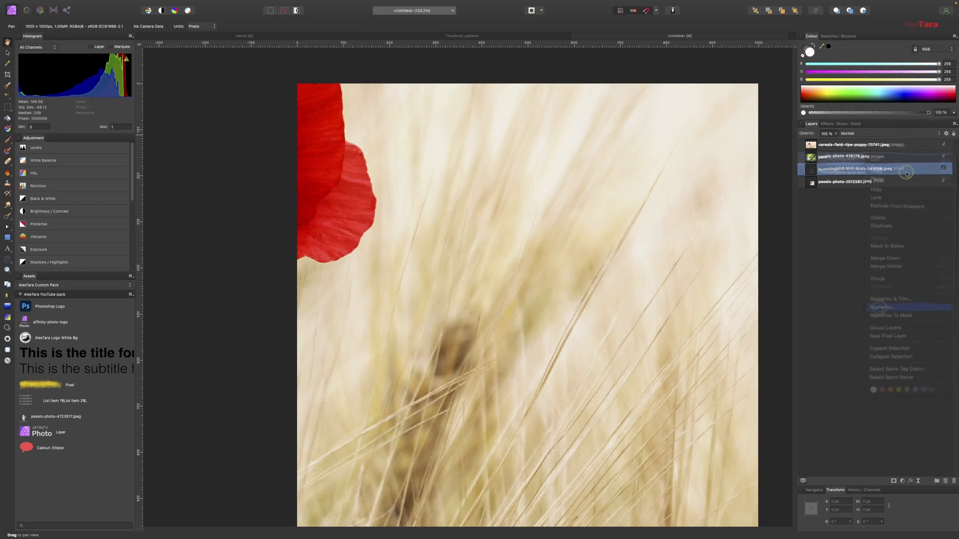
pyautogui.click(902, 148)
pyautogui.rightClick(902, 151)
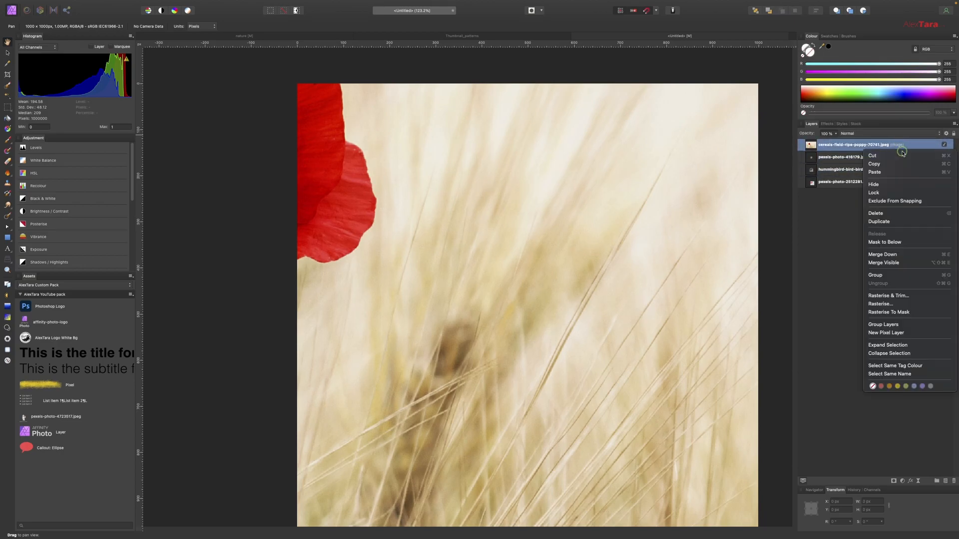
pyautogui.click(882, 303)
# Select the pexels-photo-2512281.jpeg flower layer with the Move tool and hide the three layers above it.
pyautogui.moveTo(364, 224); pyautogui.dragTo(293, 201)
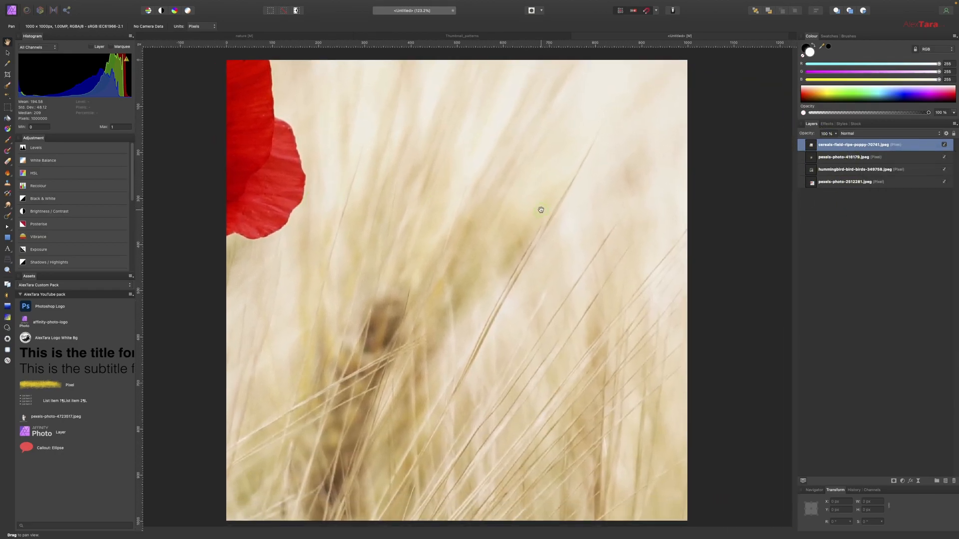
pyautogui.click(847, 181)
pyautogui.press('v')
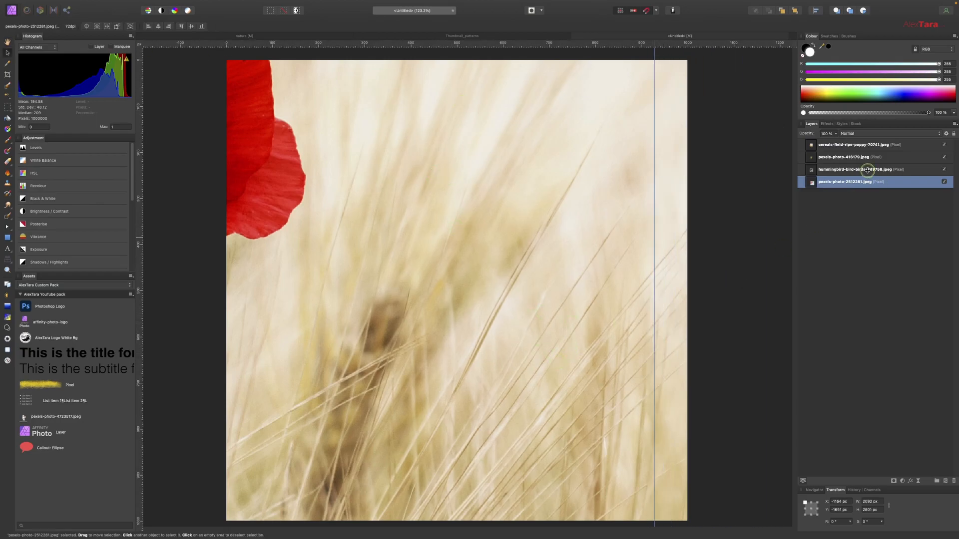
pyautogui.click(943, 145)
pyautogui.click(943, 157)
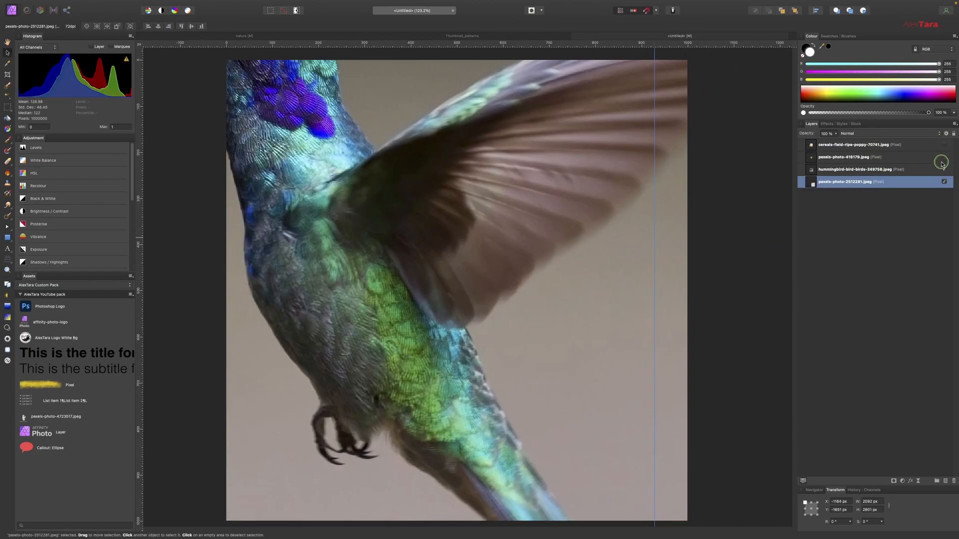
pyautogui.click(944, 169)
# Reposition the flower photo, scale it by hand to about 1605 px wide and rotate it to about -1.2°.
pyautogui.moveTo(523, 441); pyautogui.dragTo(492, 256)
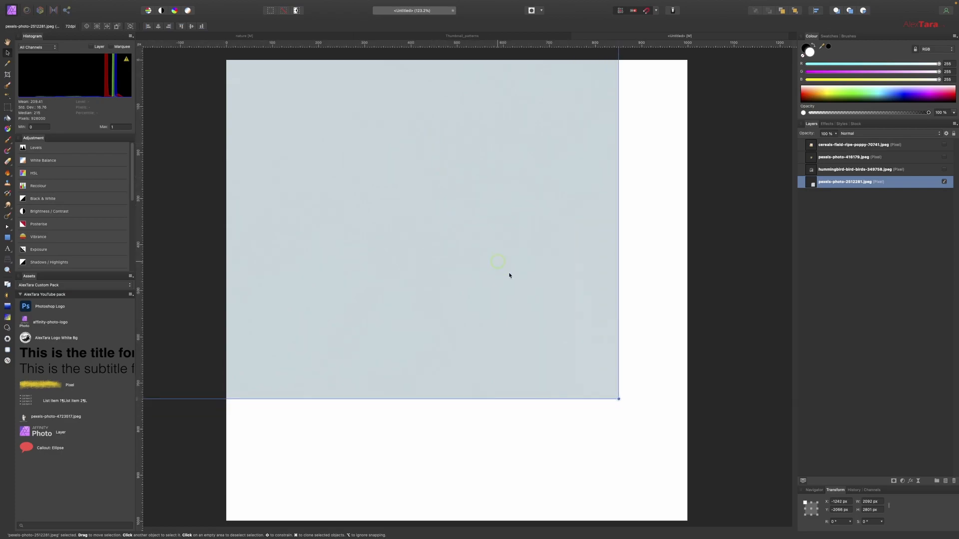
pyautogui.moveTo(619, 400); pyautogui.dragTo(499, 256)
pyautogui.moveTo(604, 406); pyautogui.dragTo(317, 150)
pyautogui.moveTo(323, 77); pyautogui.dragTo(542, 377)
pyautogui.click(868, 503)
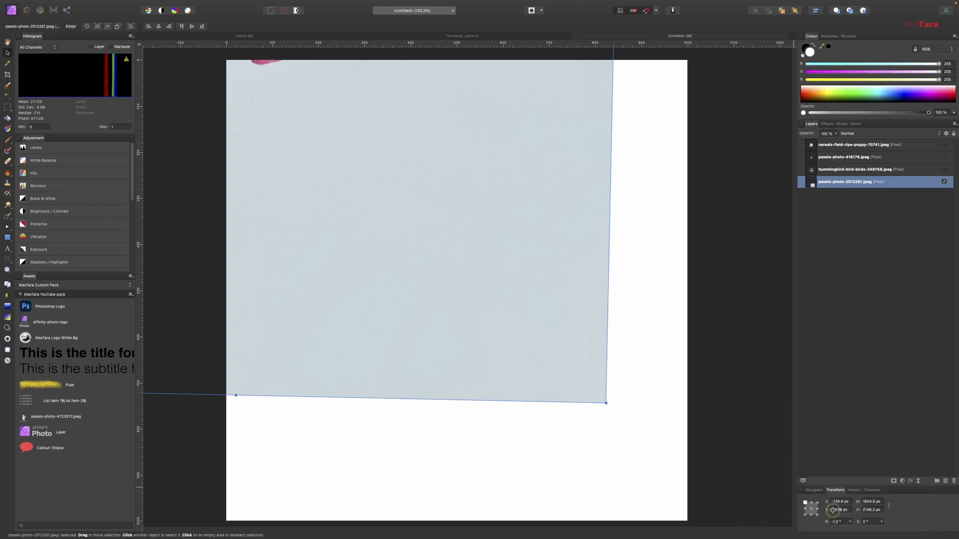
pyautogui.moveTo(172, 2)
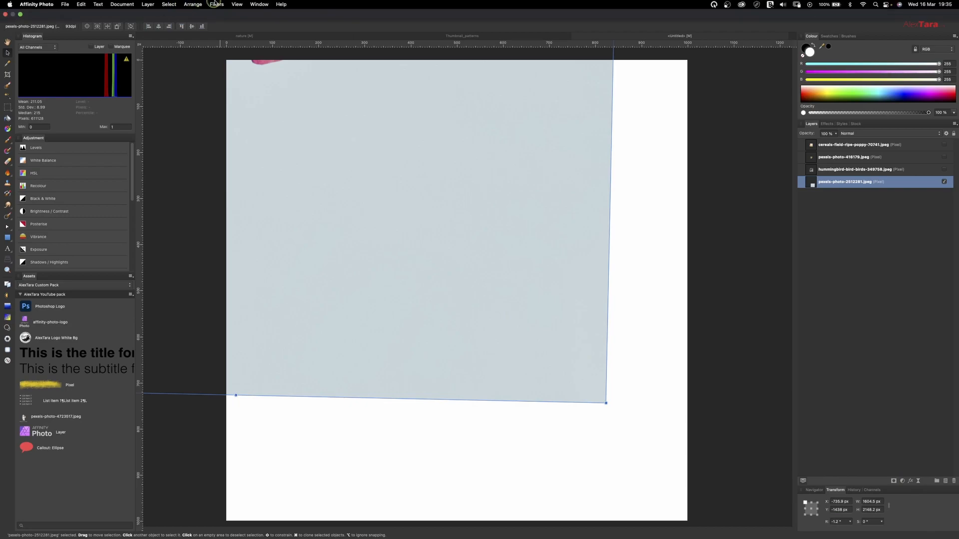
pyautogui.click(237, 4)
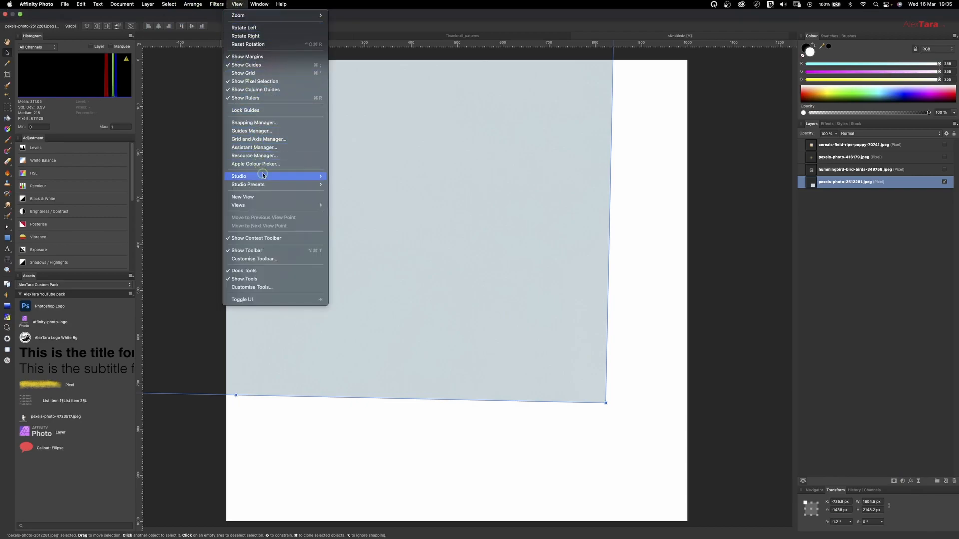
pyautogui.moveTo(294, 179)
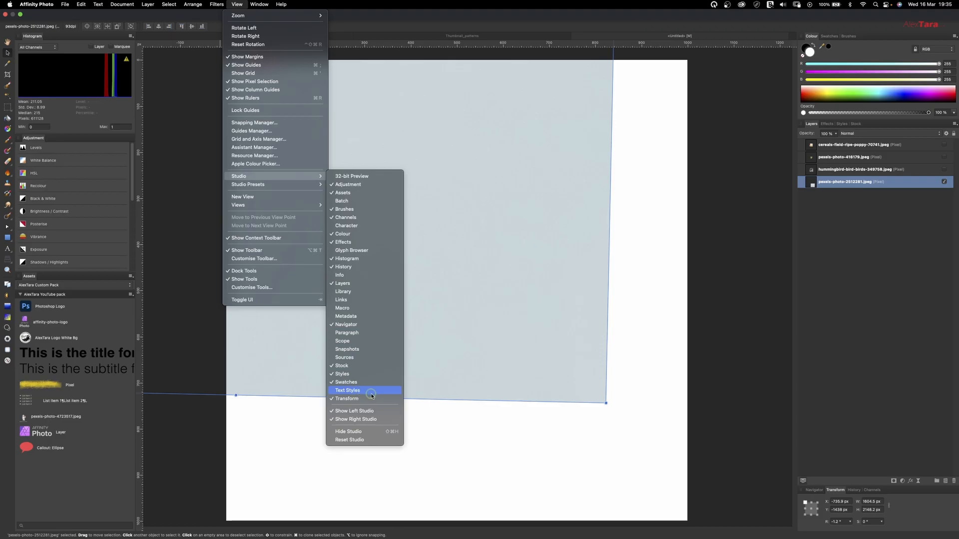
pyautogui.click(741, 461)
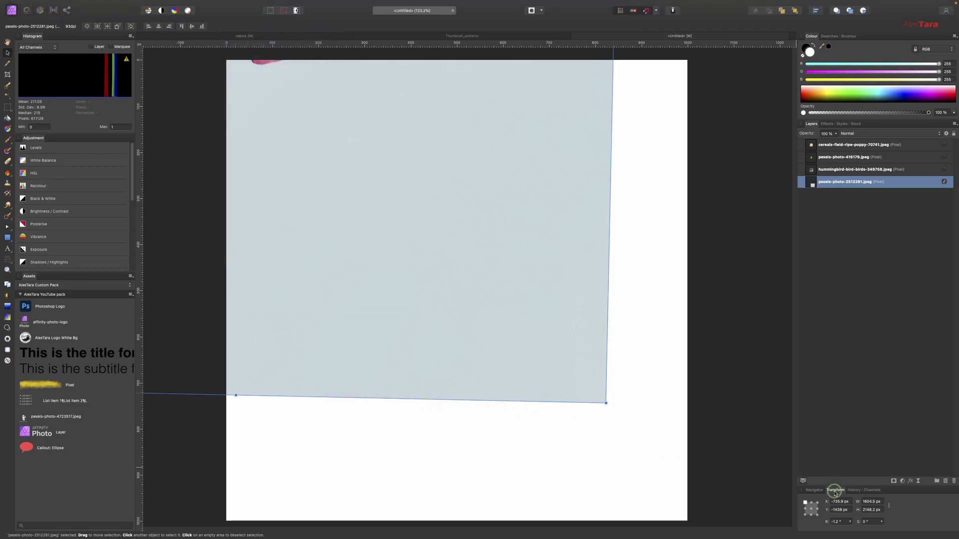
# Set the flower photo's width to 500 px with its proportions locked.
pyautogui.click(878, 502)
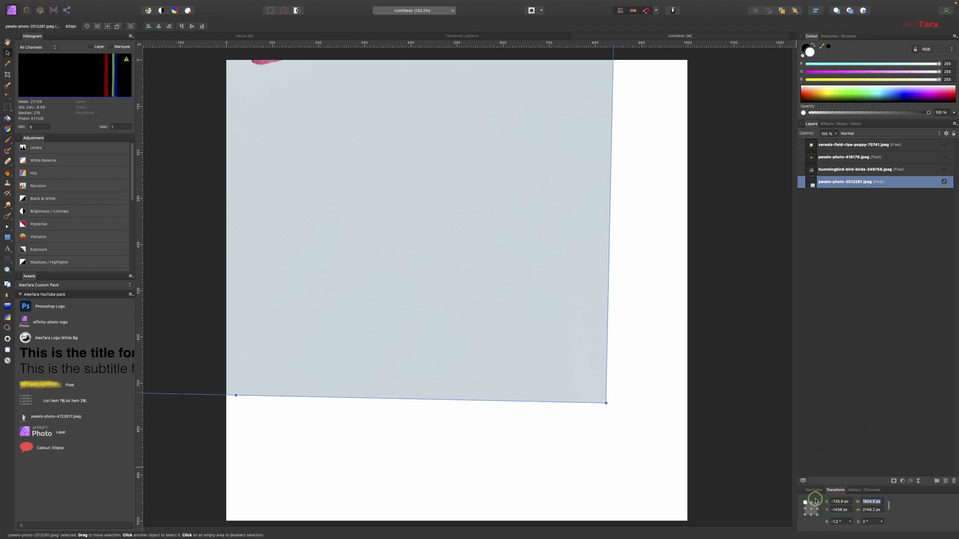
pyautogui.write('500')
pyautogui.press('Tab')
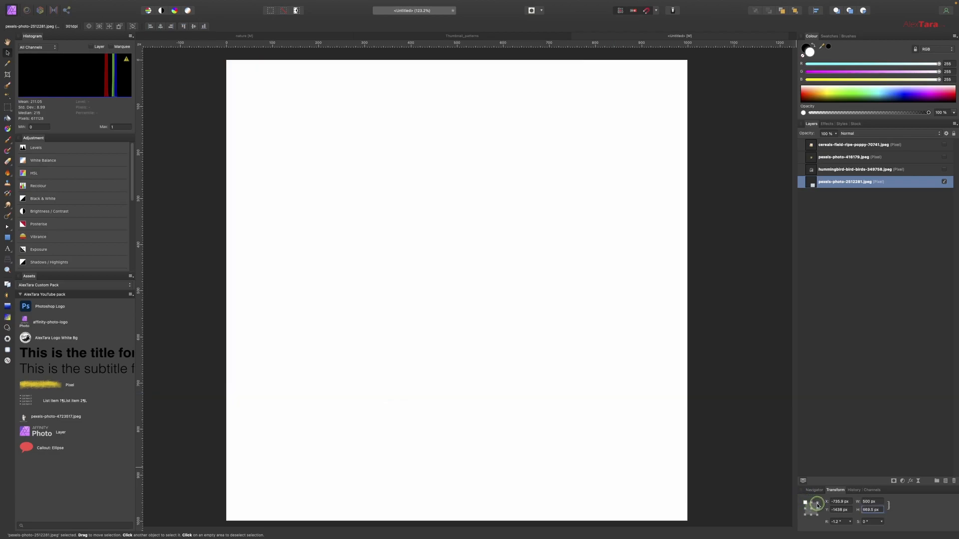
# Set the flower photo's X and Y to 0 px, and move it near the page centre, at about X 248, Y 160 px.
pyautogui.click(845, 501)
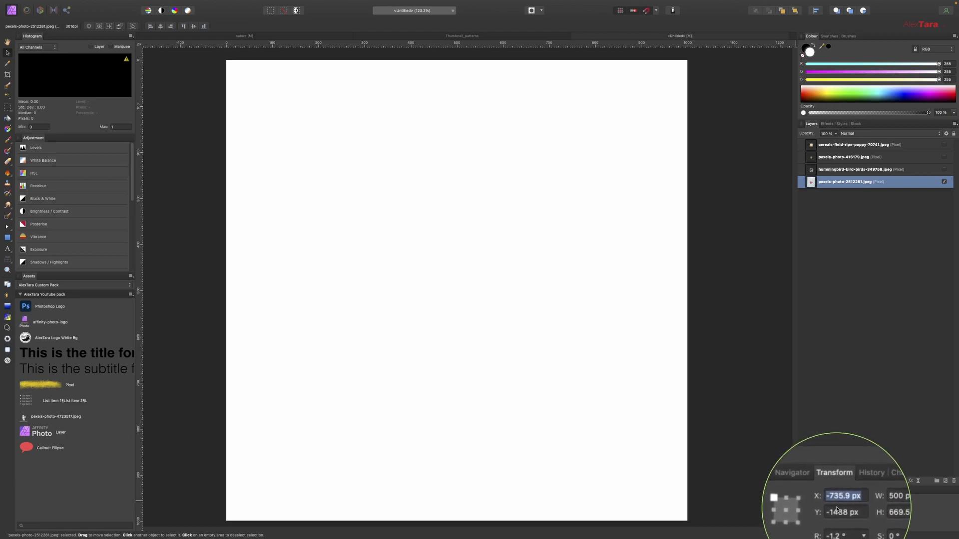
pyautogui.click(833, 507)
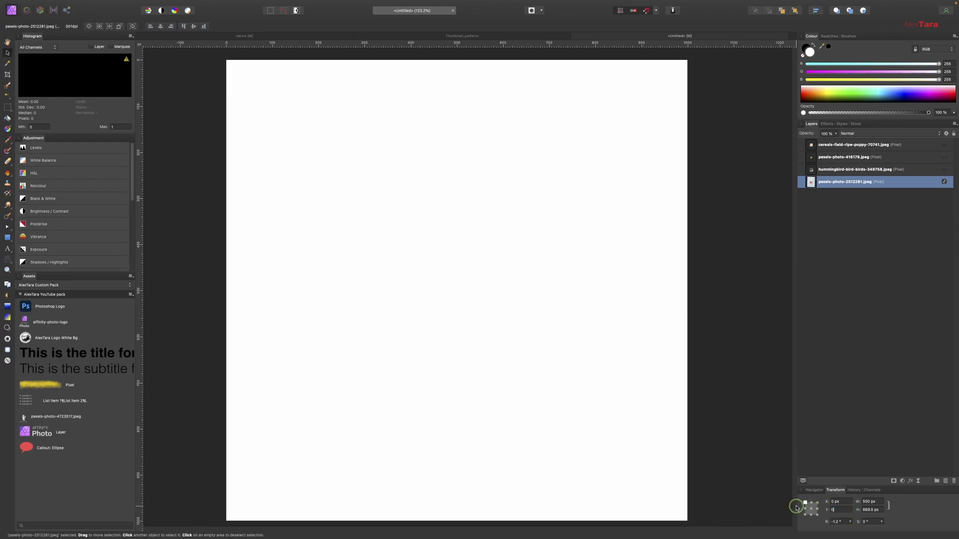
pyautogui.press('Return')
pyautogui.moveTo(327, 259); pyautogui.dragTo(499, 310)
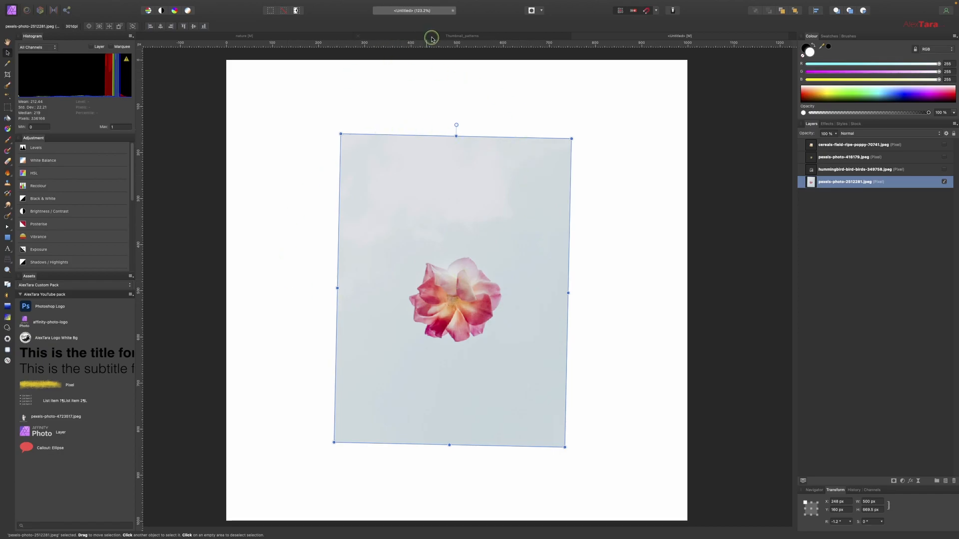
# Review the finished pattern tile in the nature document and return to the untitled document.
pyautogui.click(293, 36)
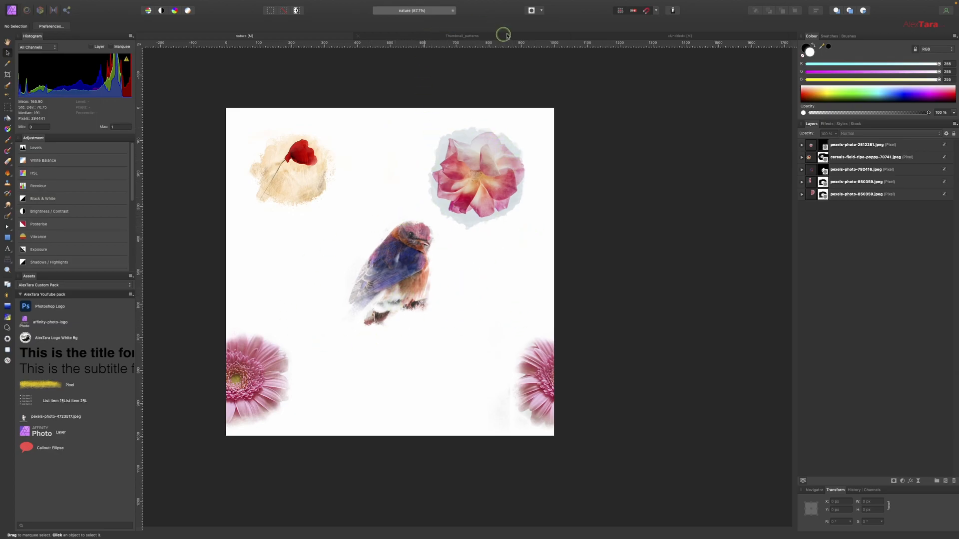
pyautogui.click(625, 37)
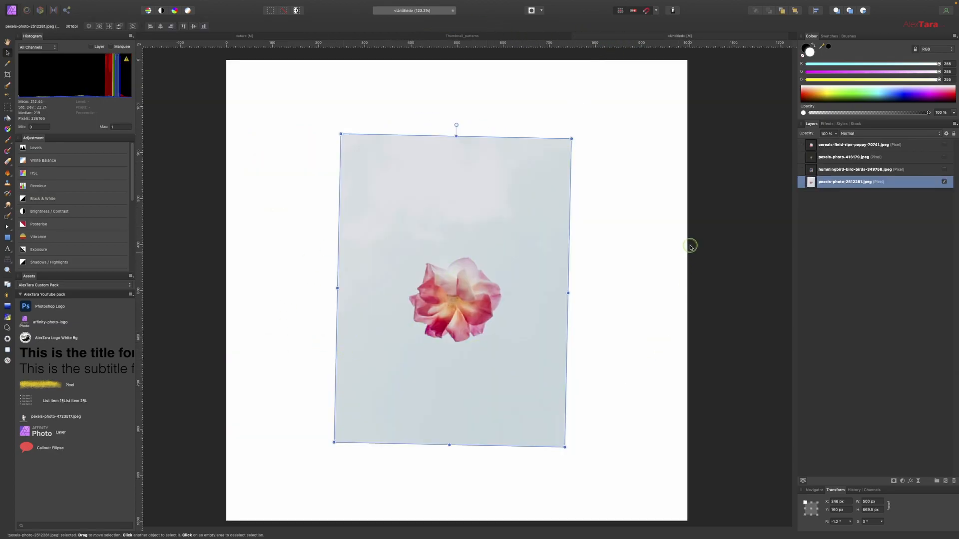
# Add a mask to the flower photo and set up the Paint Brush with a Watercolours brush enlarged to 194.7 px.
pyautogui.click(893, 482)
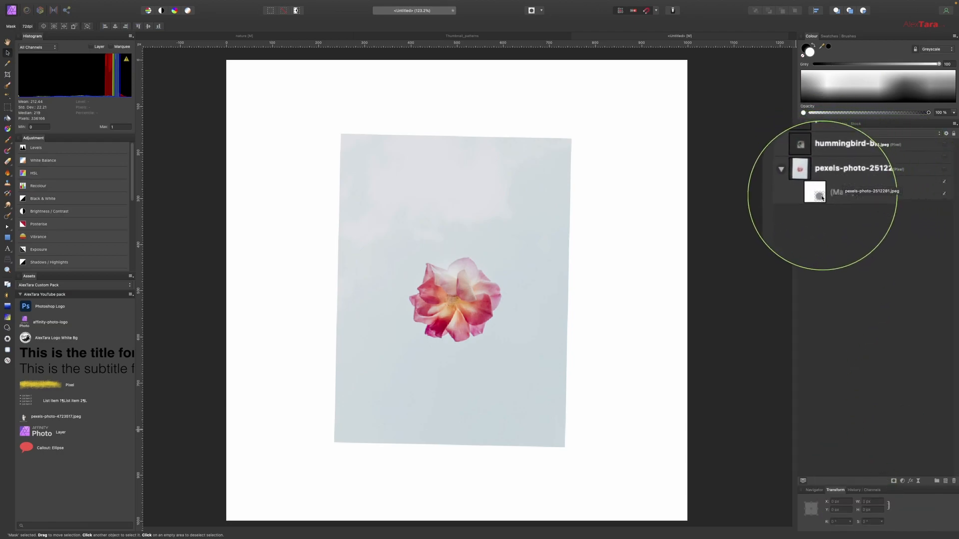
pyautogui.click(847, 36)
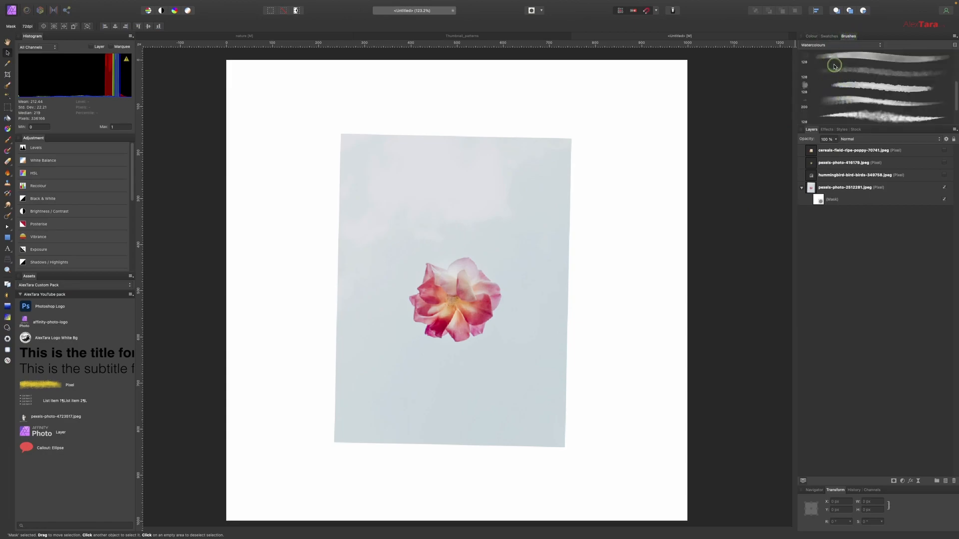
pyautogui.click(872, 58)
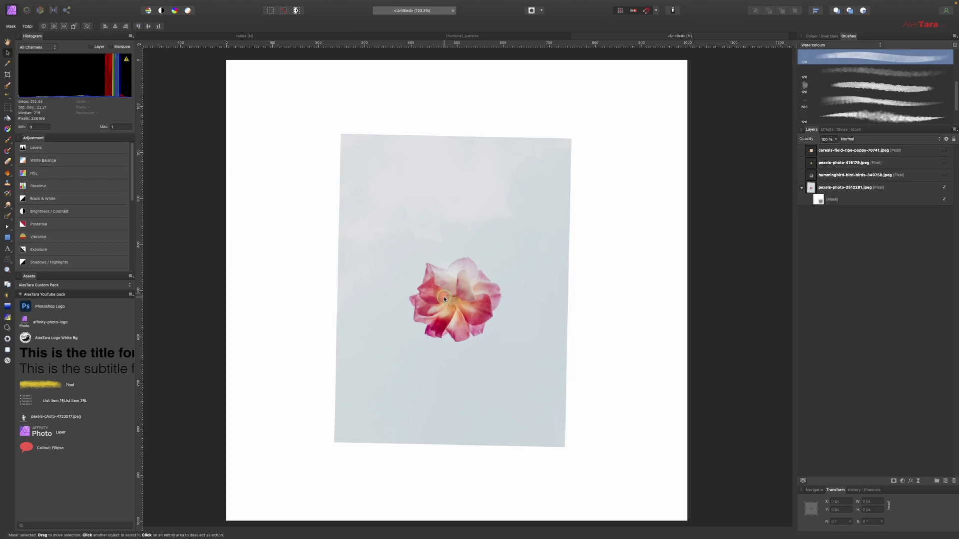
pyautogui.click(7, 140)
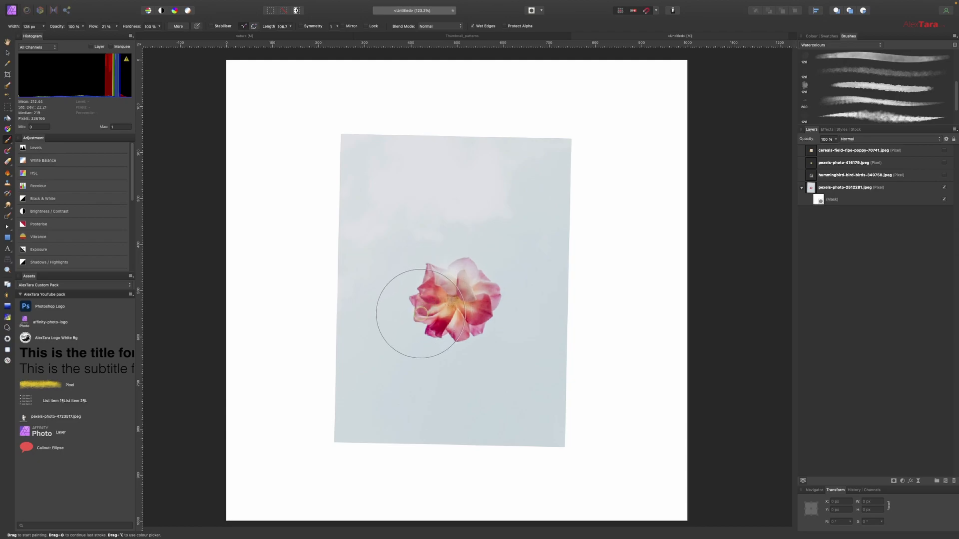
pyautogui.press(']')
pyautogui.press(']')
pyautogui.press(']')
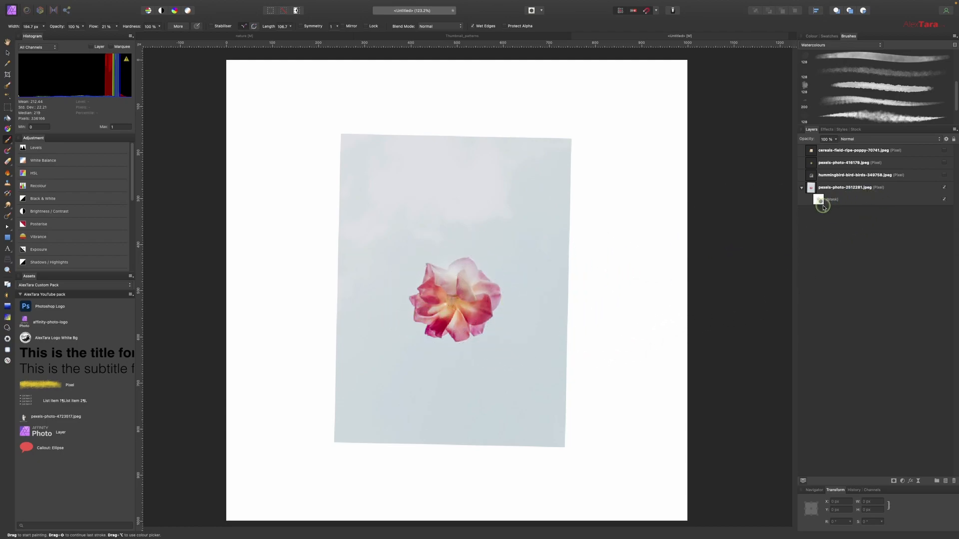
# Dock the Colour panel separately between the Brushes and Layers panels, with the flower photo's layer selected.
pyautogui.click(824, 205)
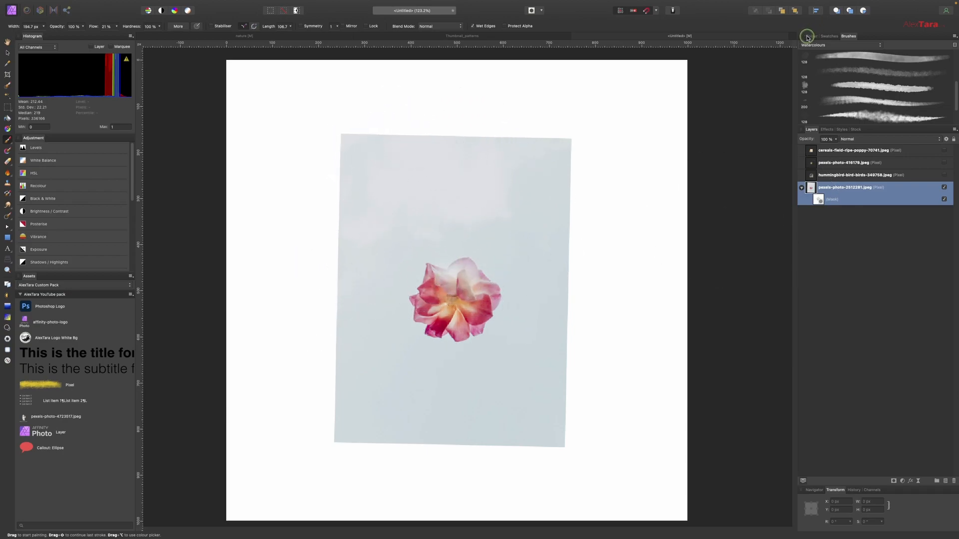
pyautogui.moveTo(810, 37); pyautogui.dragTo(815, 126)
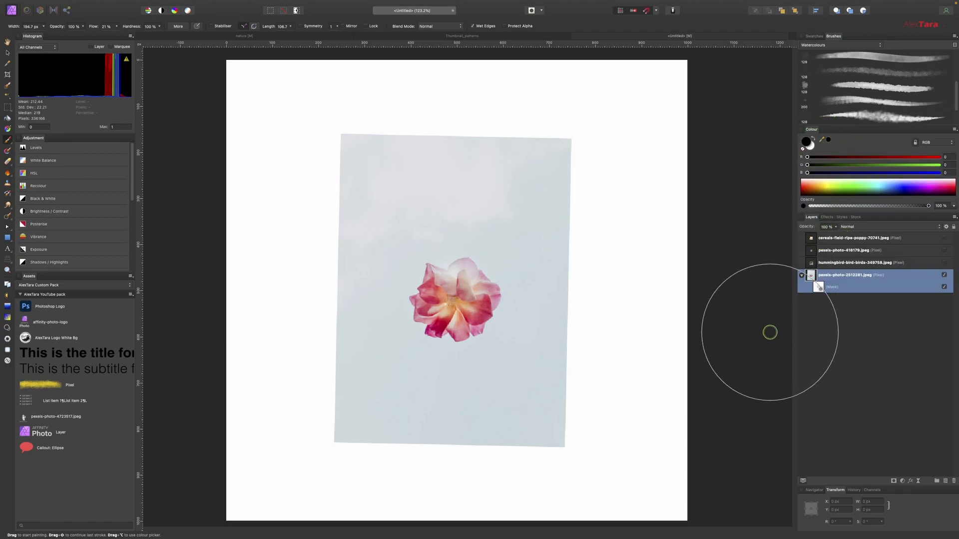
pyautogui.click(438, 200)
pyautogui.moveTo(441, 202)
pyautogui.mouseDown()
pyautogui.moveTo(466, 165)
pyautogui.moveTo(362, 147)
pyautogui.moveTo(394, 149)
pyautogui.mouseUp()
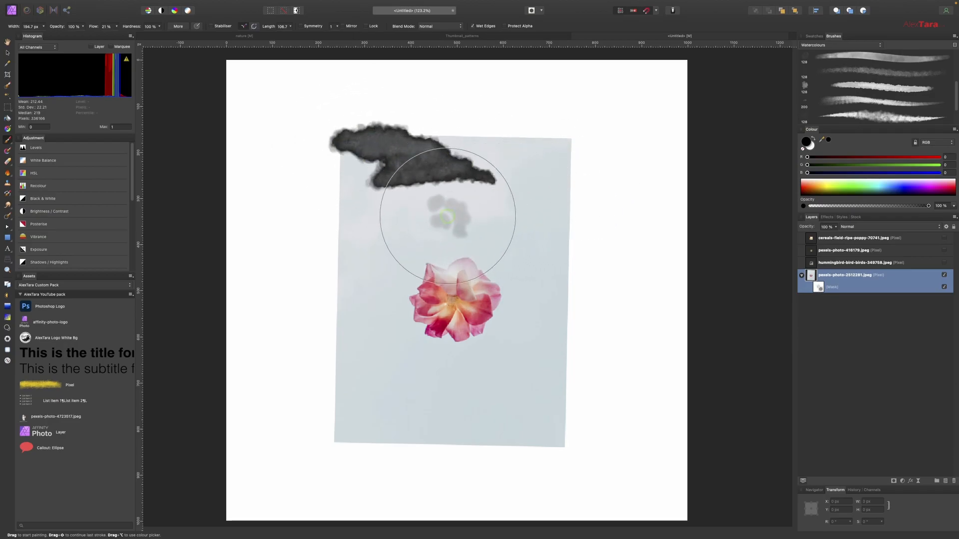
pyautogui.press('super+z')
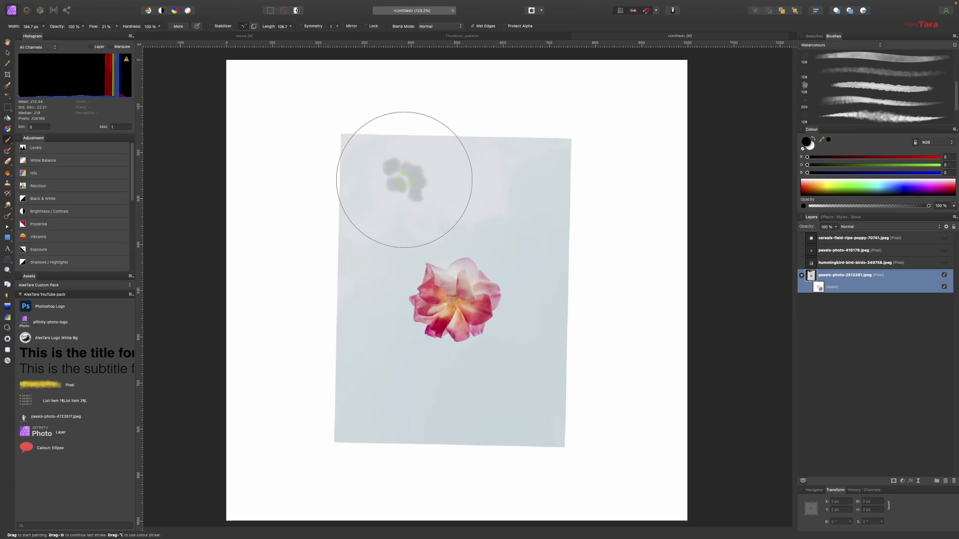
# Select the flower photo's mask, paint black over its upper-left corner and turn off Wet Edges for the brush.
pyautogui.click(882, 287)
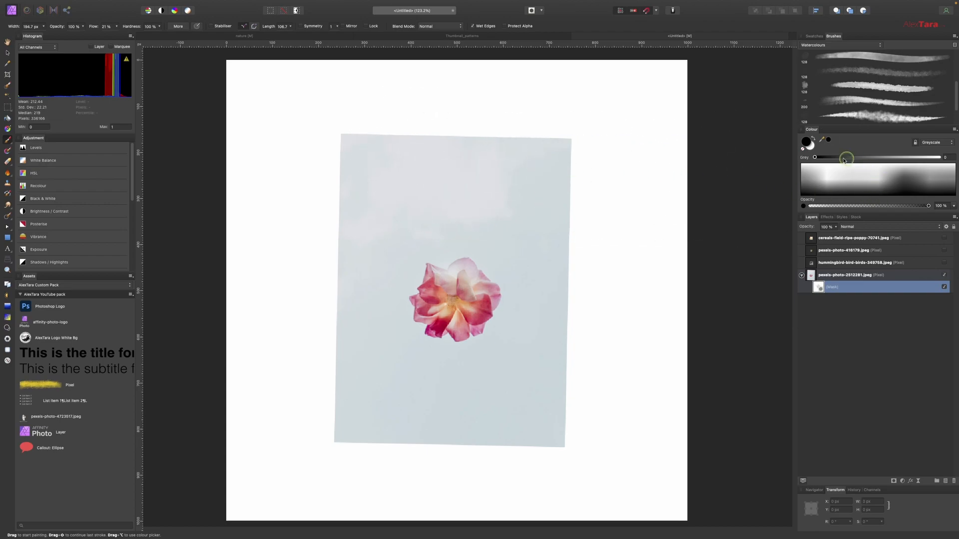
pyautogui.moveTo(429, 188)
pyautogui.mouseDown()
pyautogui.moveTo(375, 185)
pyautogui.moveTo(375, 169)
pyautogui.moveTo(399, 149)
pyautogui.mouseUp()
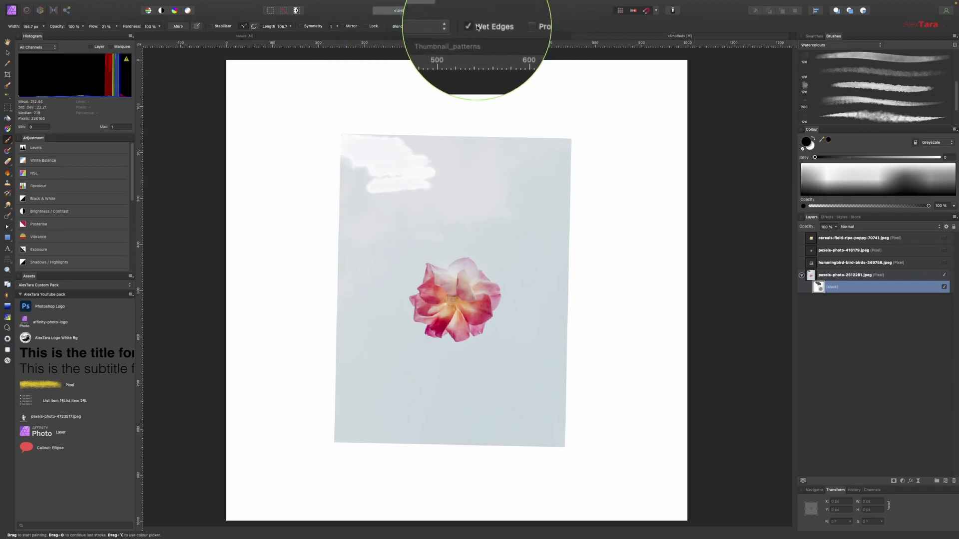
pyautogui.click(112, 26)
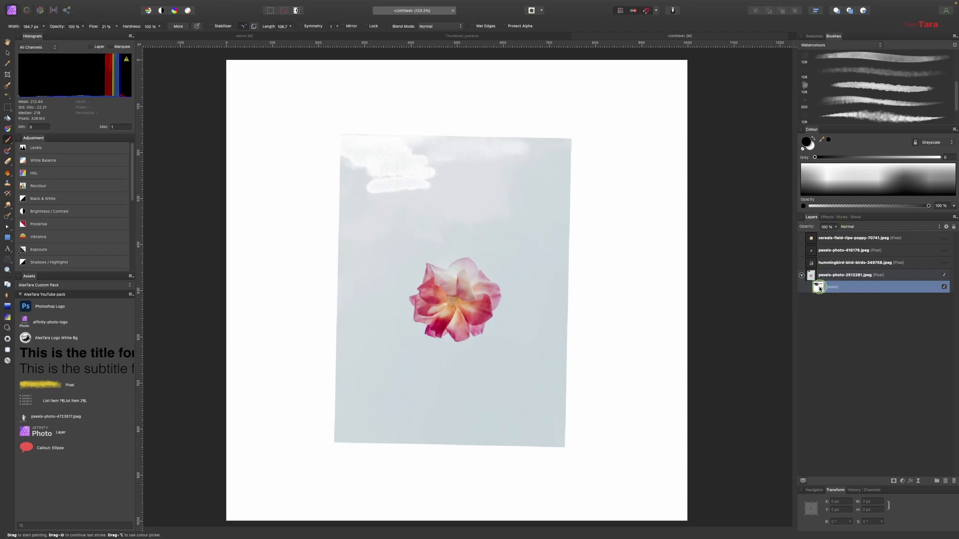
# Fill the flower photo's mask with white, then swap the colours and fill it with black.
pyautogui.moveTo(30, 4)
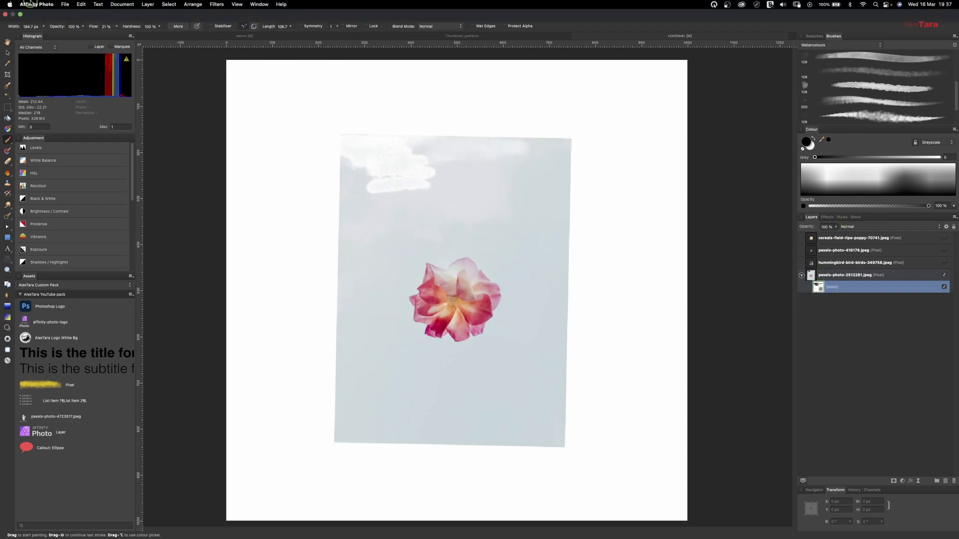
pyautogui.click(81, 4)
pyautogui.click(107, 123)
pyautogui.click(81, 4)
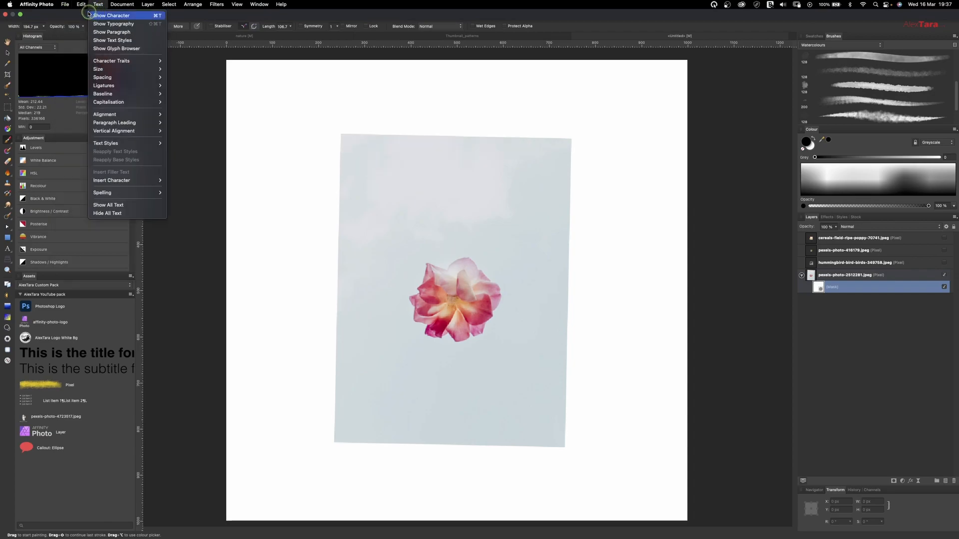
pyautogui.click(110, 123)
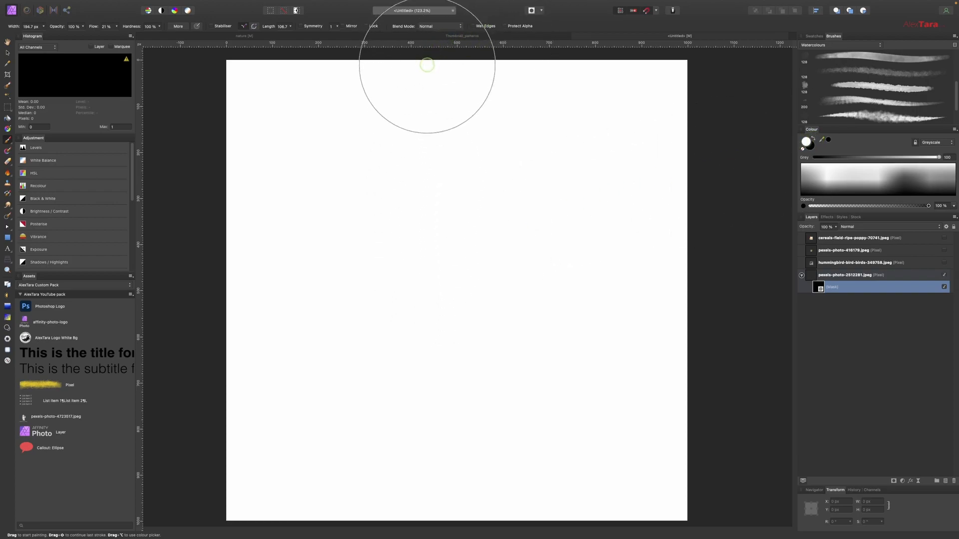
# Paint the flower back in with white on its mask, using a second Watercolours brush with its blend mode set to Normal.
pyautogui.moveTo(431, 293)
pyautogui.mouseDown()
pyautogui.moveTo(471, 290)
pyautogui.moveTo(453, 272)
pyautogui.moveTo(434, 288)
pyautogui.moveTo(467, 286)
pyautogui.moveTo(467, 258)
pyautogui.moveTo(444, 258)
pyautogui.moveTo(441, 273)
pyautogui.moveTo(453, 267)
pyautogui.moveTo(434, 267)
pyautogui.moveTo(454, 289)
pyautogui.moveTo(479, 293)
pyautogui.moveTo(438, 312)
pyautogui.moveTo(459, 321)
pyautogui.moveTo(460, 312)
pyautogui.moveTo(431, 313)
pyautogui.moveTo(472, 314)
pyautogui.moveTo(431, 314)
pyautogui.moveTo(432, 301)
pyautogui.moveTo(430, 312)
pyautogui.moveTo(473, 319)
pyautogui.moveTo(441, 322)
pyautogui.moveTo(440, 333)
pyautogui.moveTo(464, 309)
pyautogui.moveTo(455, 302)
pyautogui.moveTo(465, 309)
pyautogui.moveTo(466, 300)
pyautogui.moveTo(444, 307)
pyautogui.moveTo(446, 296)
pyautogui.moveTo(470, 296)
pyautogui.moveTo(455, 305)
pyautogui.moveTo(511, 423)
pyautogui.moveTo(600, 443)
pyautogui.moveTo(454, 286)
pyautogui.moveTo(485, 305)
pyautogui.moveTo(458, 329)
pyautogui.moveTo(419, 326)
pyautogui.moveTo(472, 329)
pyautogui.mouseUp()
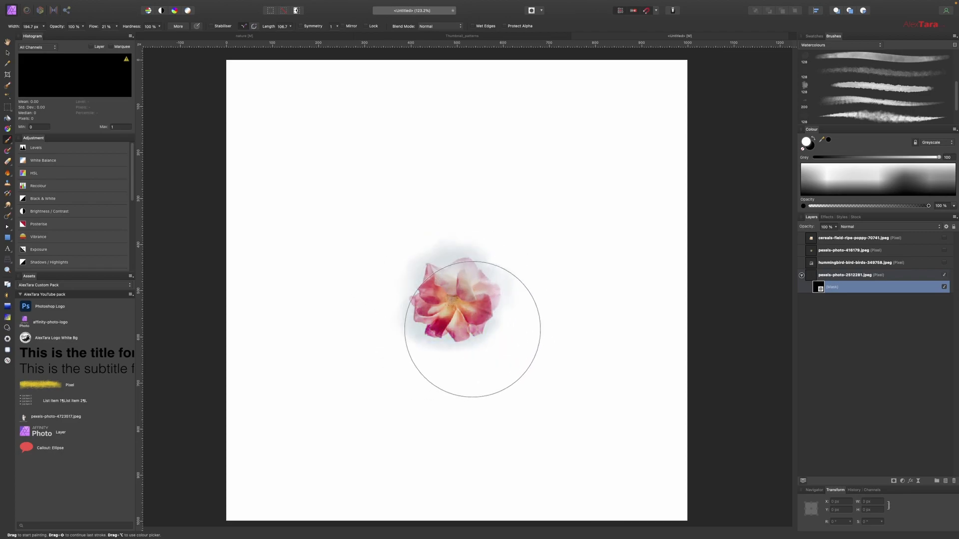
pyautogui.click(859, 102)
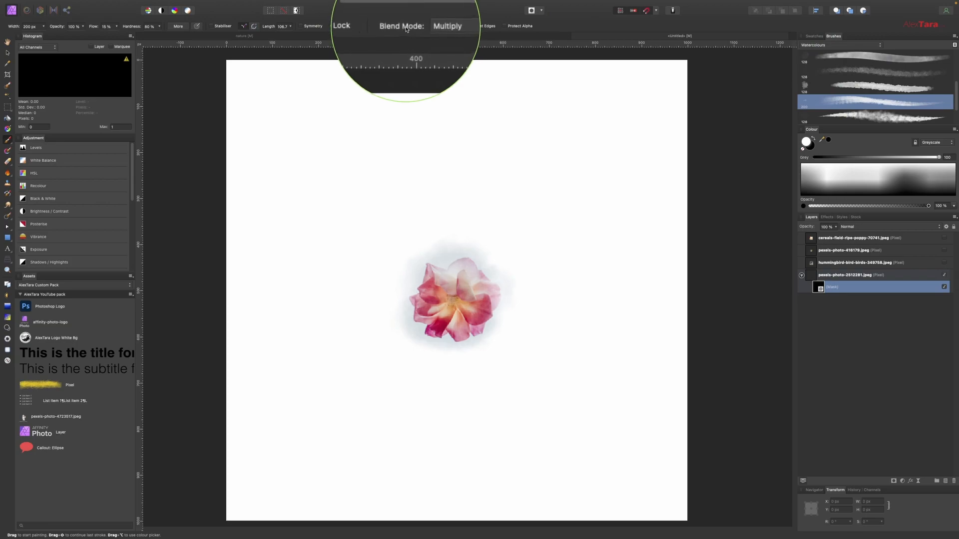
pyautogui.click(444, 28)
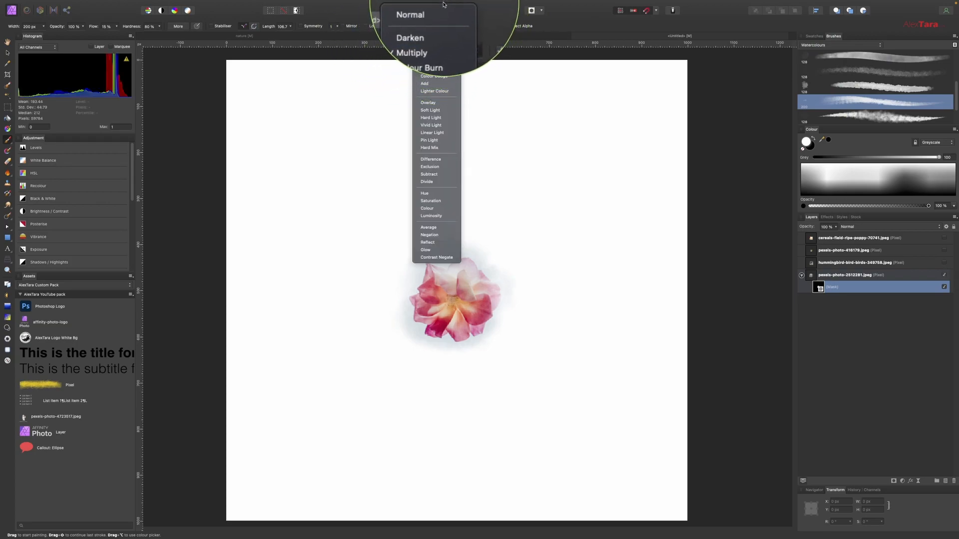
pyautogui.click(435, 12)
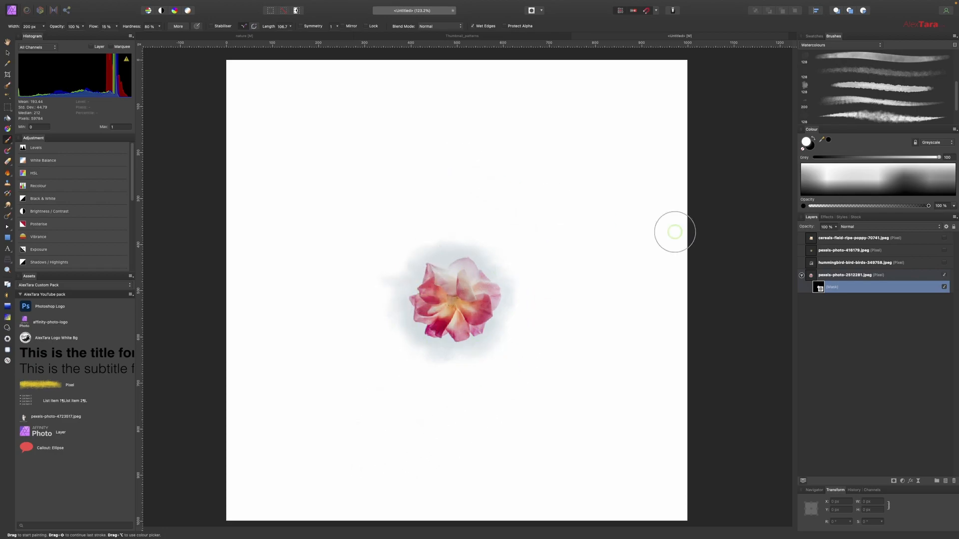
# Move the masked flower photo towards the page's lower-right corner, to about X 546, Y 451 px.
pyautogui.click(844, 275)
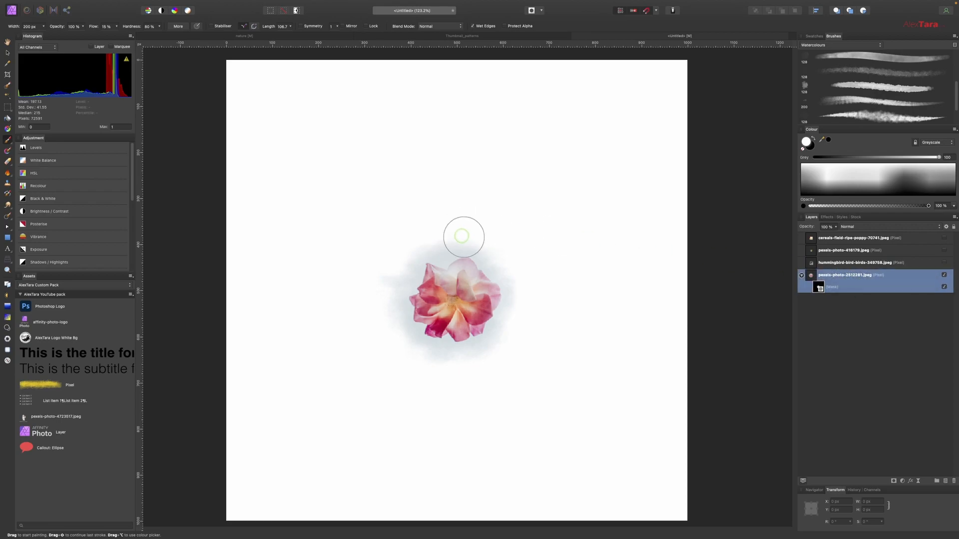
pyautogui.click(8, 53)
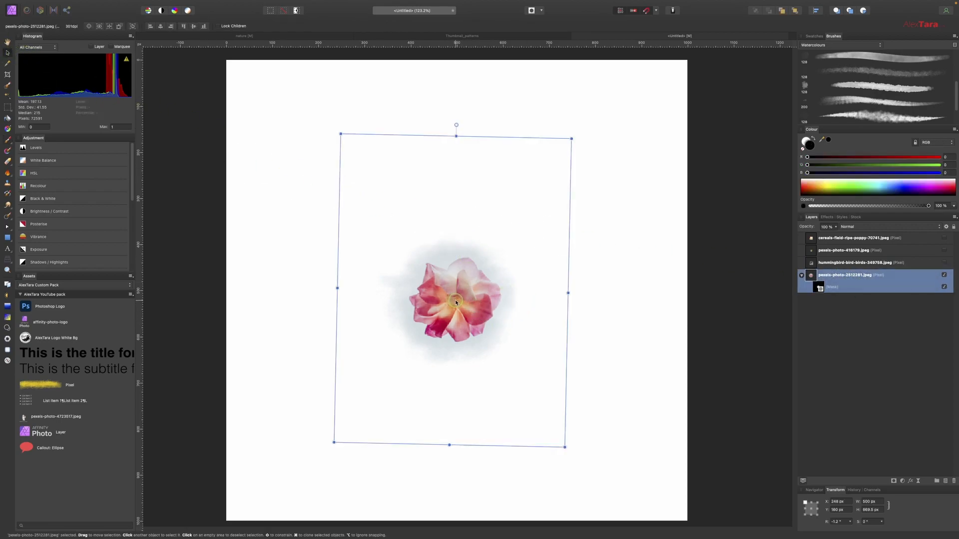
pyautogui.moveTo(455, 300); pyautogui.dragTo(591, 433)
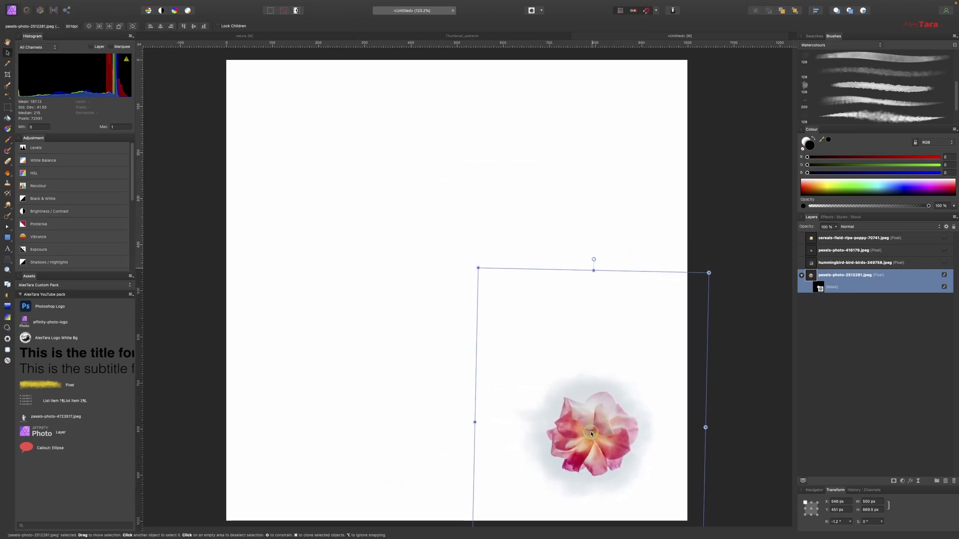
# Show the hummingbird photo and move it up and to the left across the page, to about X -1809, Y -1445 px.
pyautogui.click(925, 263)
pyautogui.click(944, 263)
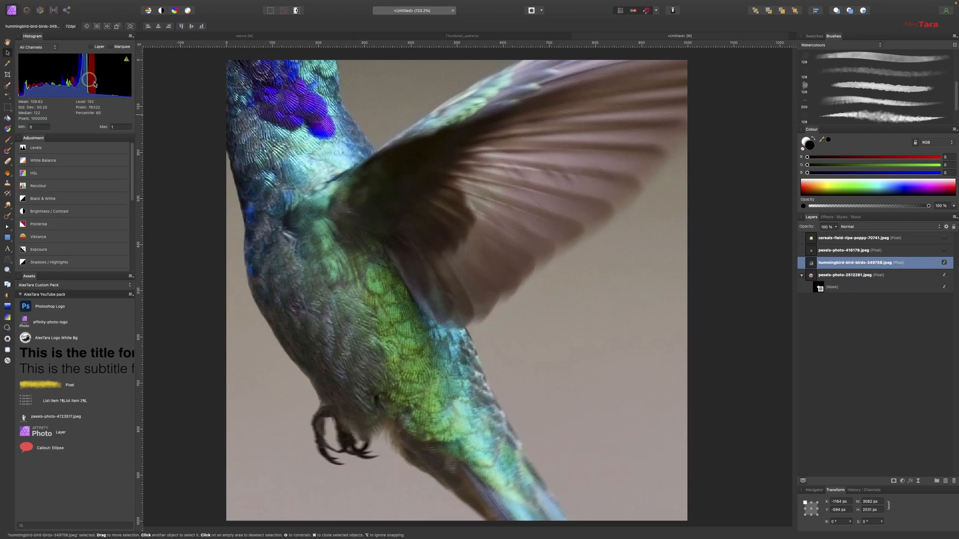
pyautogui.moveTo(392, 355); pyautogui.dragTo(327, 177)
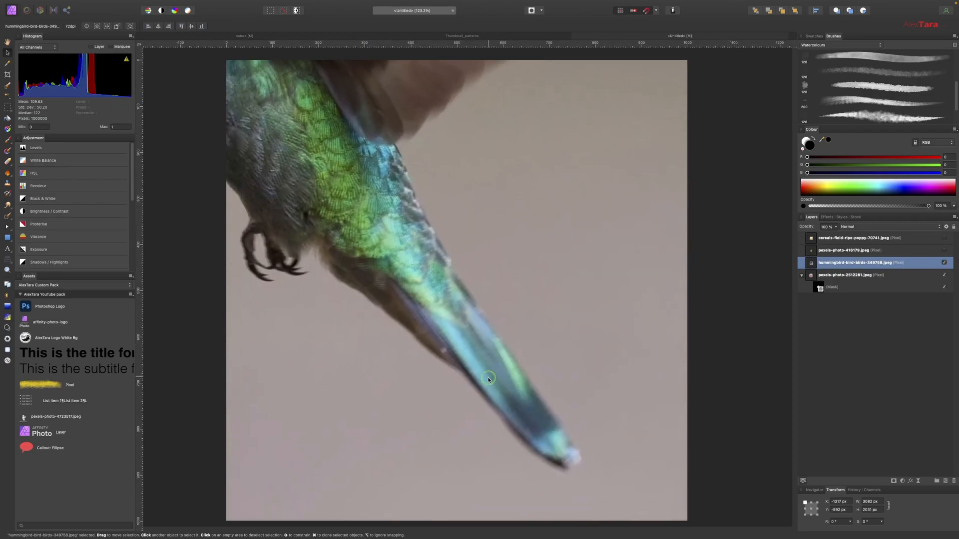
pyautogui.moveTo(485, 382); pyautogui.dragTo(375, 147)
pyautogui.moveTo(513, 224); pyautogui.dragTo(391, 254)
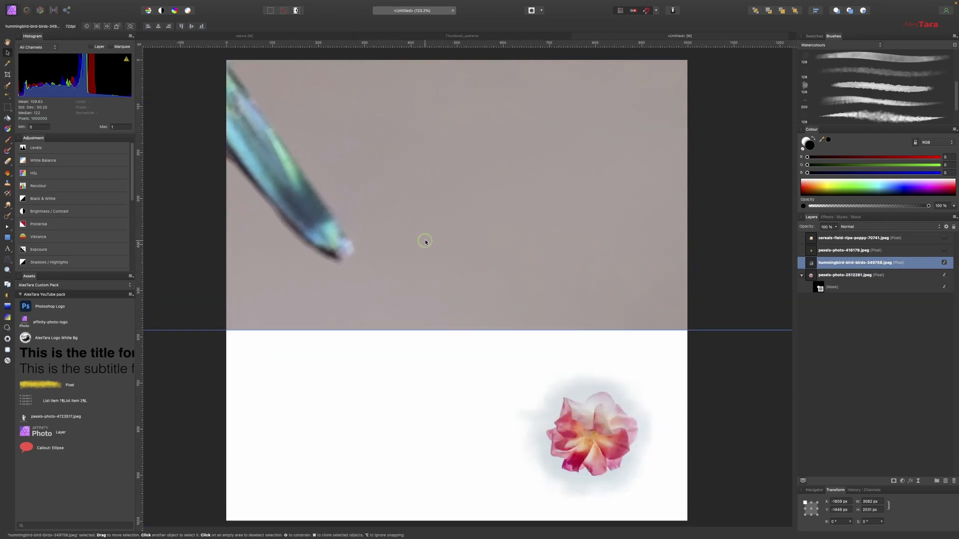
# Move the hummingbird photo back over the page, scale it to about 906 px wide and place it at about X 78, Y 152 px.
pyautogui.scroll(-3, 427, 237)
pyautogui.scroll(-3, 427, 237)
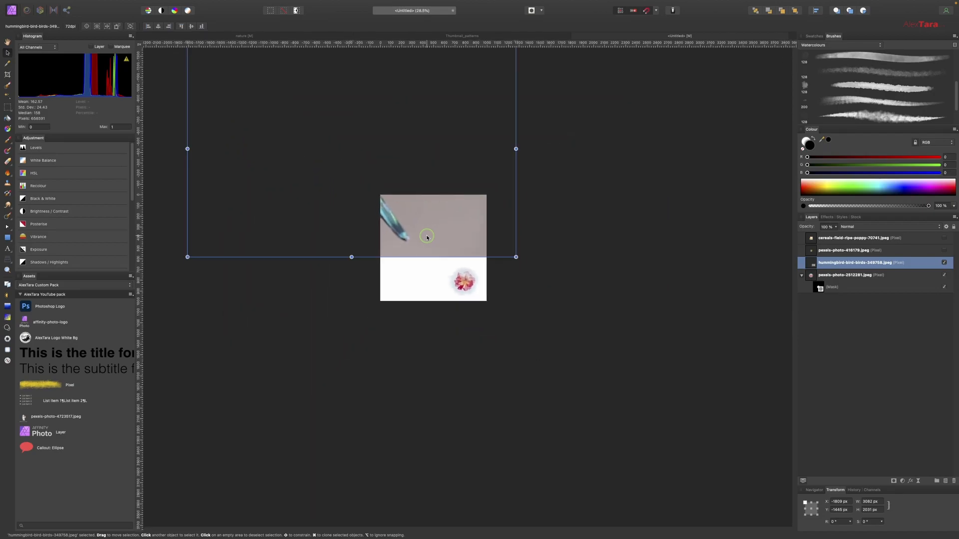
pyautogui.moveTo(314, 190); pyautogui.dragTo(427, 297)
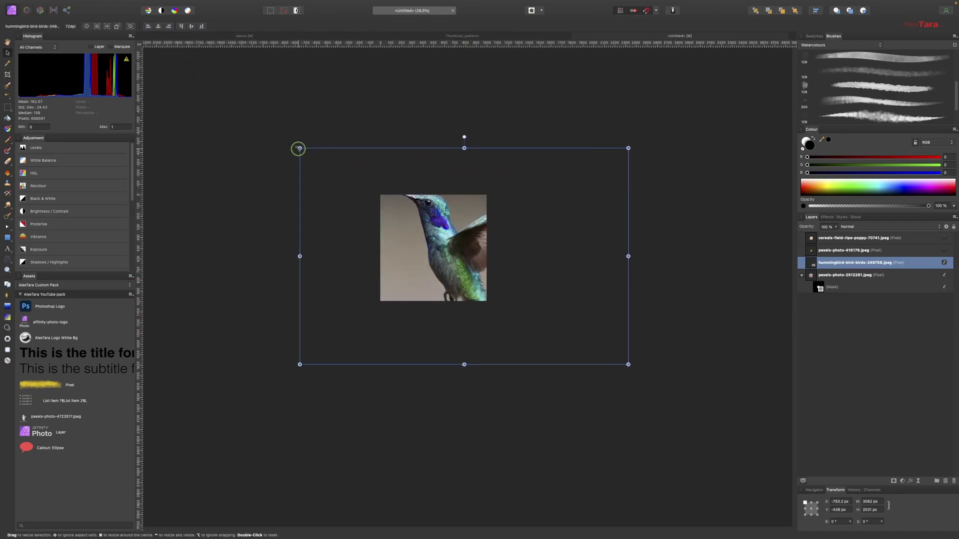
pyautogui.moveTo(301, 152); pyautogui.dragTo(483, 268)
pyautogui.moveTo(437, 242); pyautogui.dragTo(440, 248)
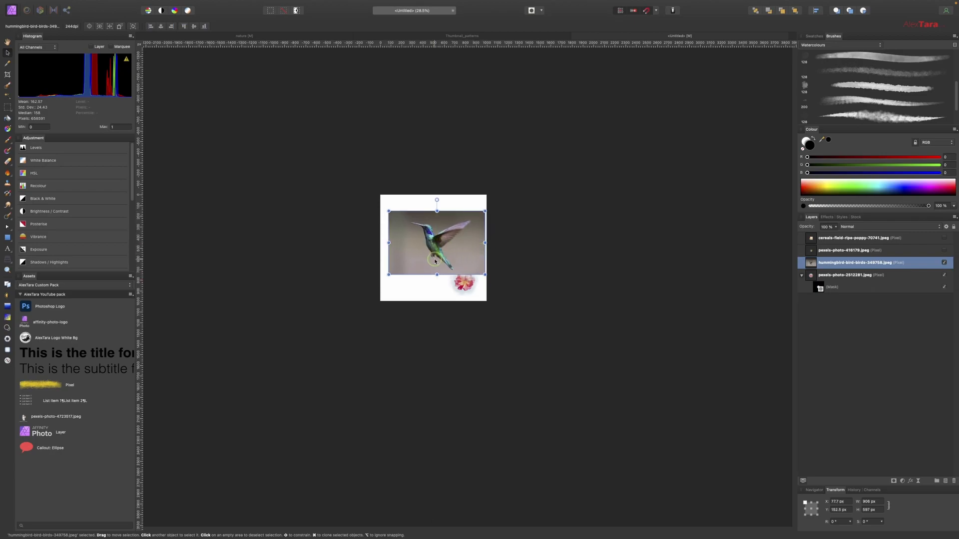
# Add a mask to the hummingbird photo and fill the mask with black.
pyautogui.scroll(10, 426, 252)
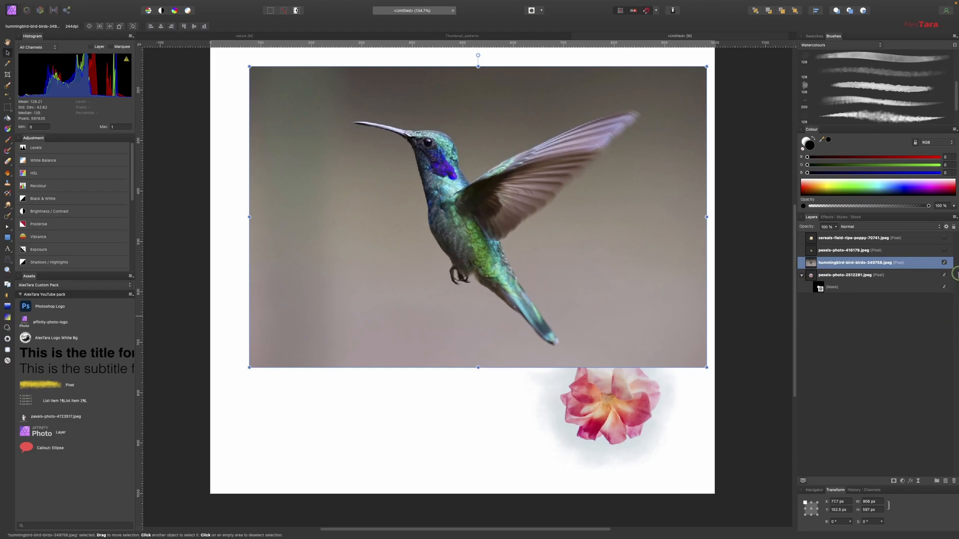
pyautogui.click(894, 483)
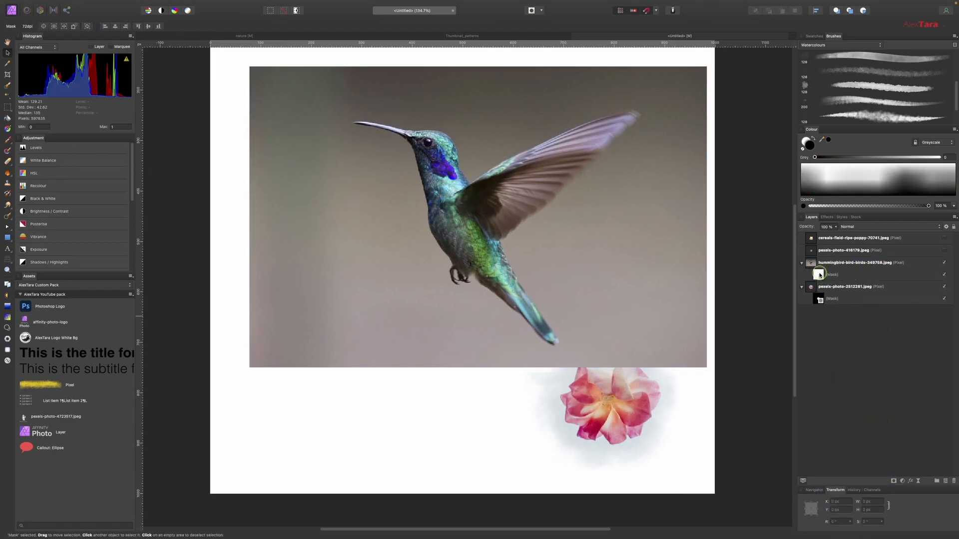
pyautogui.click(818, 275)
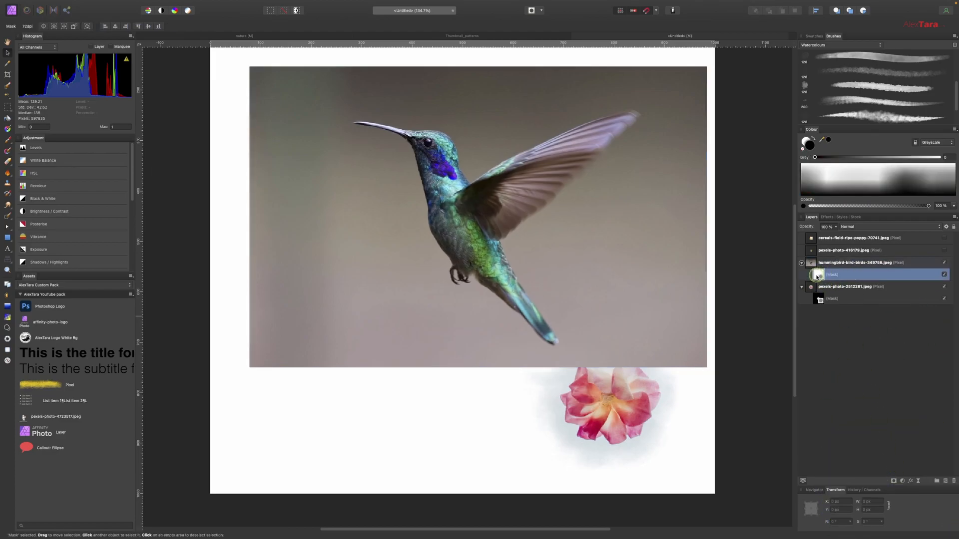
pyautogui.click(80, 4)
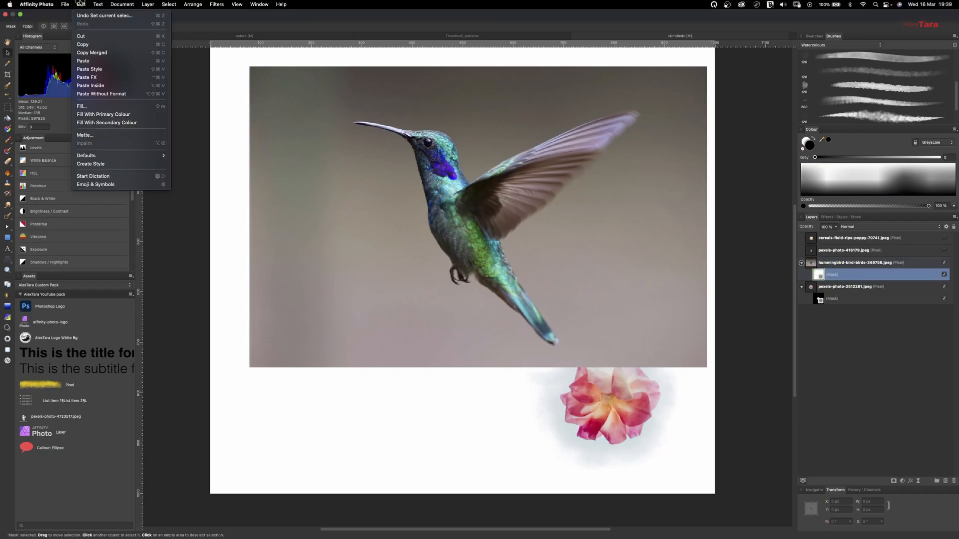
pyautogui.click(130, 125)
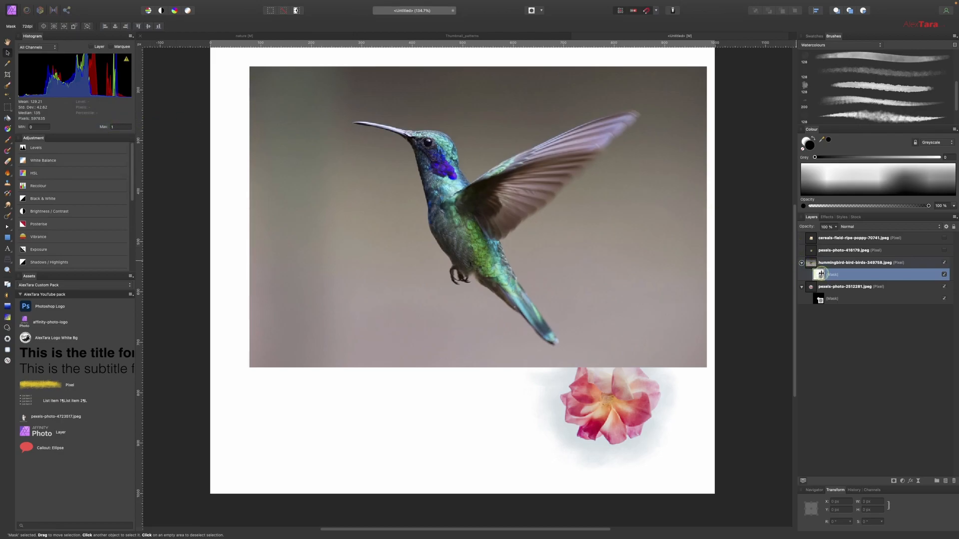
pyautogui.press('b')
pyautogui.click(81, 4)
pyautogui.click(130, 124)
# Paint white on the hummingbird's mask with an enlarged watercolour brush to reveal the bird softly, and return the primary colour to black.
pyautogui.click(814, 141)
pyautogui.moveTo(459, 176)
pyautogui.mouseDown()
pyautogui.moveTo(417, 198)
pyautogui.moveTo(429, 195)
pyautogui.moveTo(425, 158)
pyautogui.moveTo(382, 138)
pyautogui.moveTo(446, 213)
pyautogui.moveTo(516, 211)
pyautogui.mouseUp()
pyautogui.press(']')
pyautogui.press(']')
pyautogui.press(']')
pyautogui.press(']')
pyautogui.press(']')
pyautogui.press(']')
pyautogui.moveTo(403, 278)
pyautogui.mouseDown()
pyautogui.moveTo(513, 299)
pyautogui.moveTo(528, 394)
pyautogui.moveTo(454, 394)
pyautogui.moveTo(494, 400)
pyautogui.mouseUp()
pyautogui.press('x')
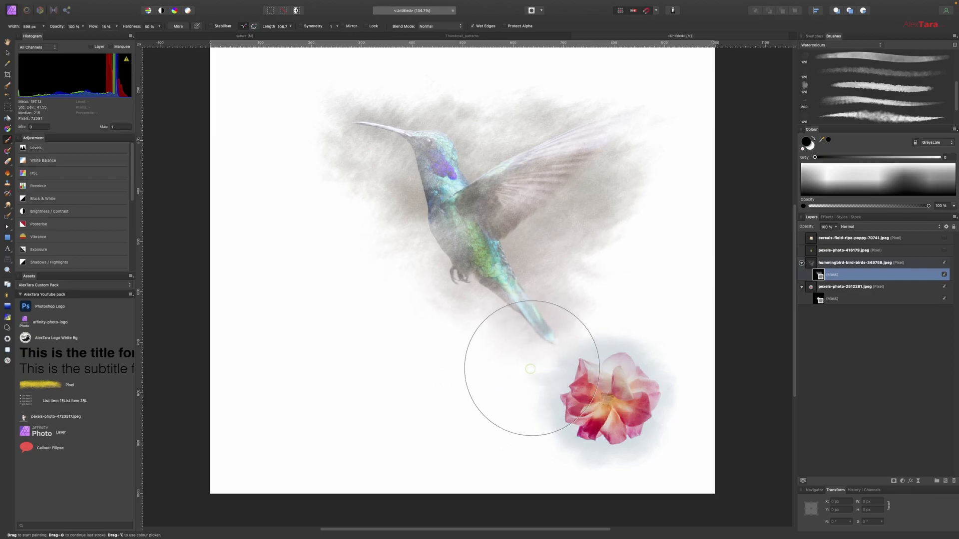
pyautogui.press('x')
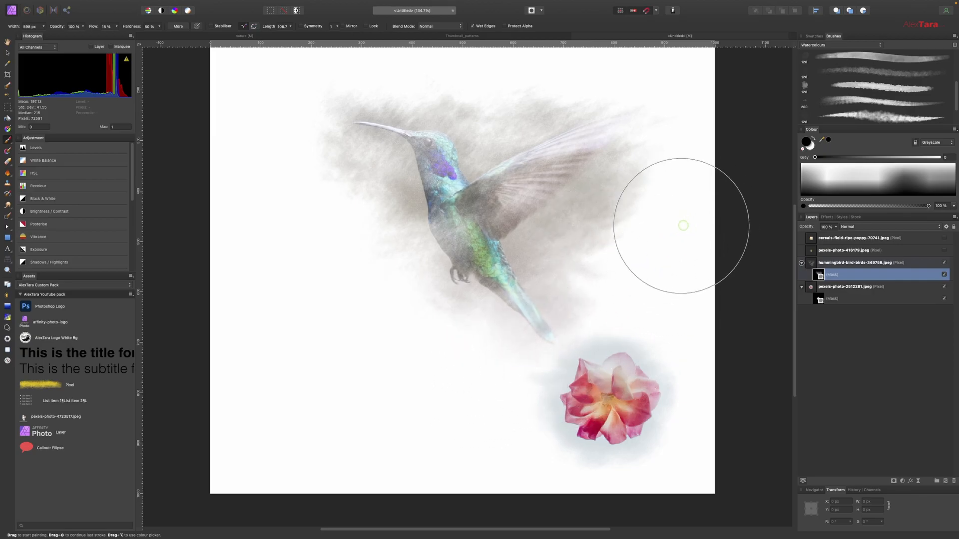
# Paint more white on the hummingbird's mask over its head, body, wing and surrounding background to reveal them more strongly.
pyautogui.moveTo(466, 192)
pyautogui.mouseDown()
pyautogui.moveTo(434, 208)
pyautogui.moveTo(472, 207)
pyautogui.moveTo(487, 219)
pyautogui.moveTo(466, 213)
pyautogui.moveTo(429, 170)
pyautogui.mouseUp()
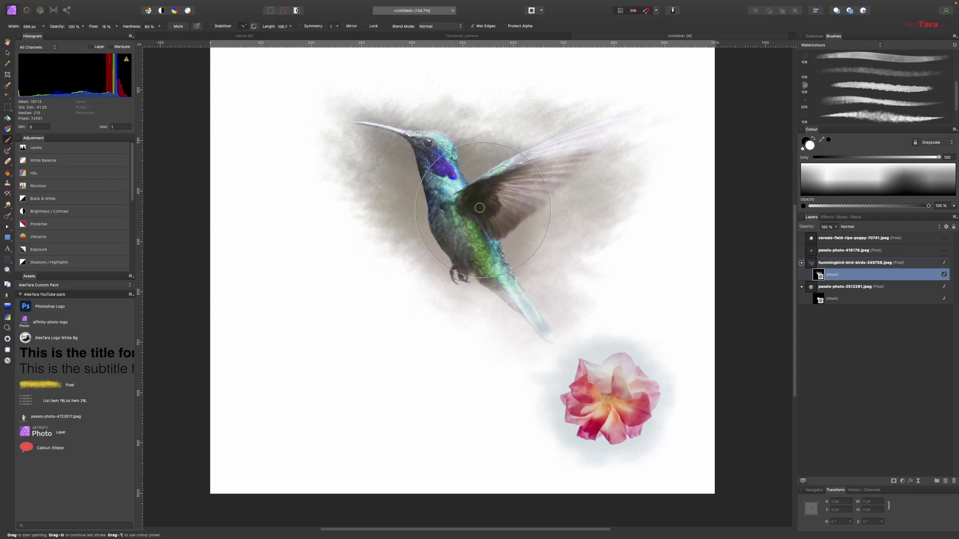
pyautogui.moveTo(489, 235); pyautogui.dragTo(507, 252)
pyautogui.moveTo(503, 214)
pyautogui.mouseDown()
pyautogui.moveTo(546, 187)
pyautogui.moveTo(503, 196)
pyautogui.mouseUp()
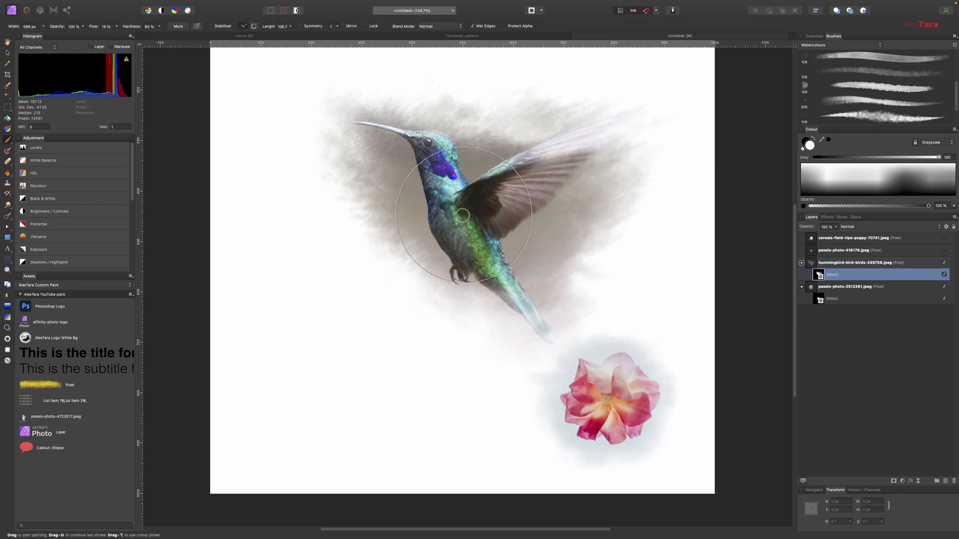
pyautogui.moveTo(459, 218); pyautogui.dragTo(424, 260)
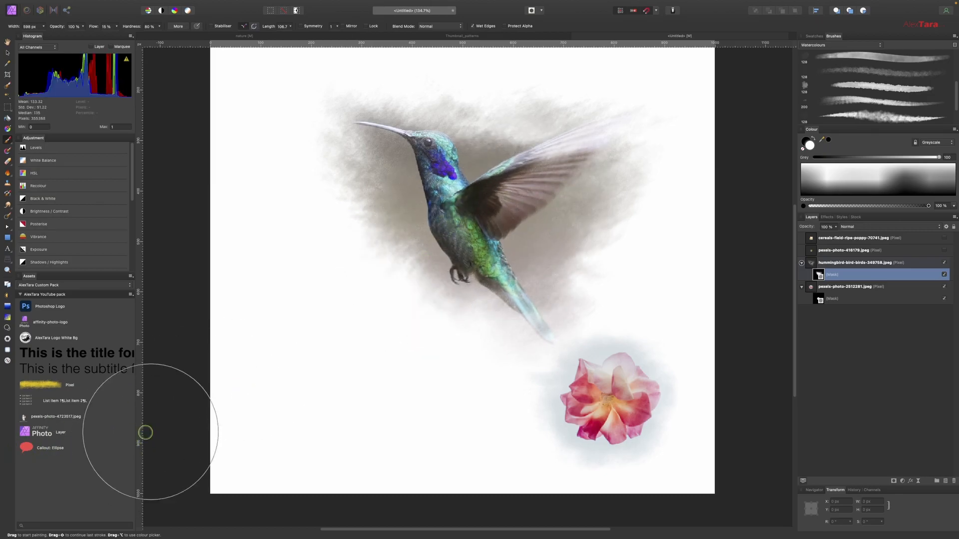
# Show the robin photo, scale it to about 564 px wide and place it in the page's lower-left area at about X -64, Y 624 px.
pyautogui.click(9, 54)
pyautogui.moveTo(454, 205); pyautogui.dragTo(450, 288)
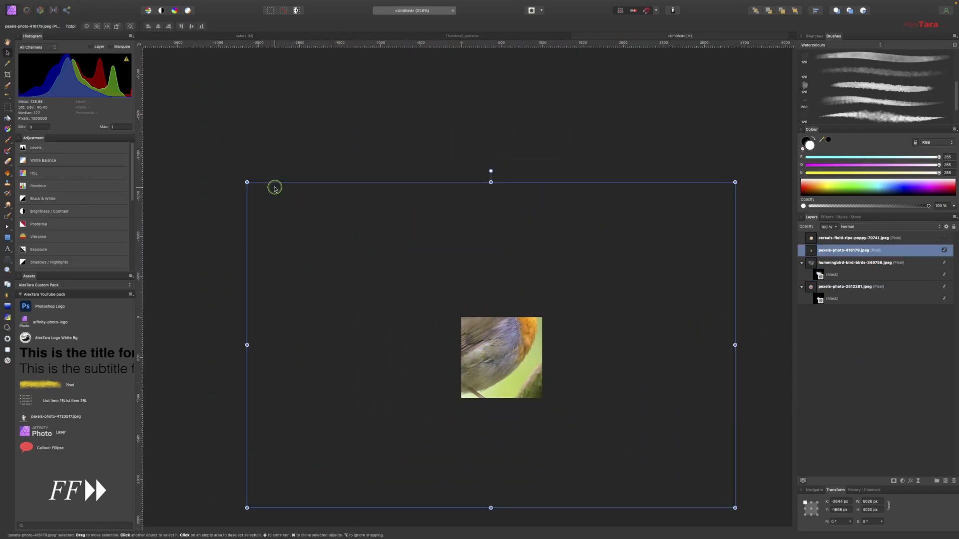
pyautogui.click(476, 333)
pyautogui.moveTo(477, 334); pyautogui.dragTo(478, 395)
pyautogui.moveTo(526, 355); pyautogui.dragTo(489, 380)
pyautogui.moveTo(469, 395); pyautogui.dragTo(482, 383)
pyautogui.scroll(10, 478, 389)
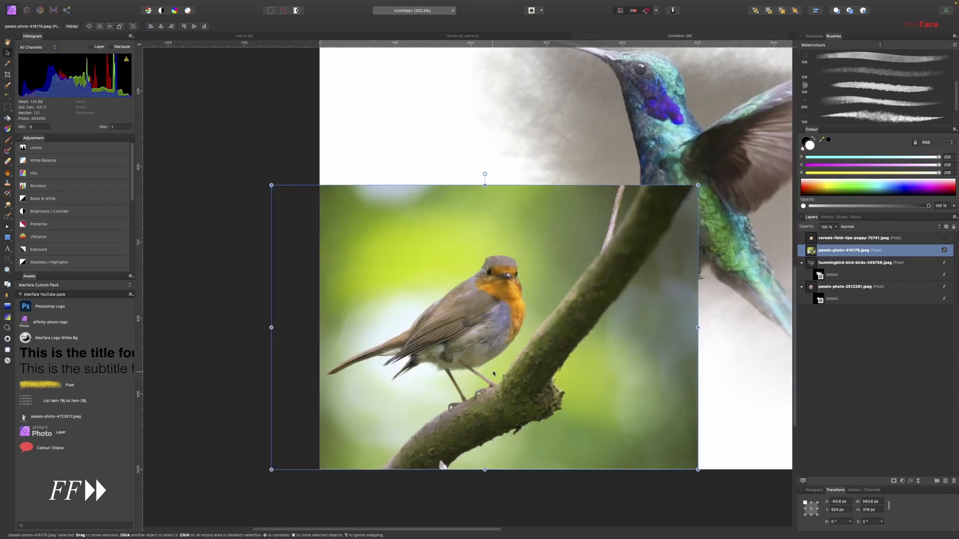
# Add a mask to the robin photo and fill the mask with black.
pyautogui.click(894, 481)
pyautogui.click(8, 140)
pyautogui.click(832, 263)
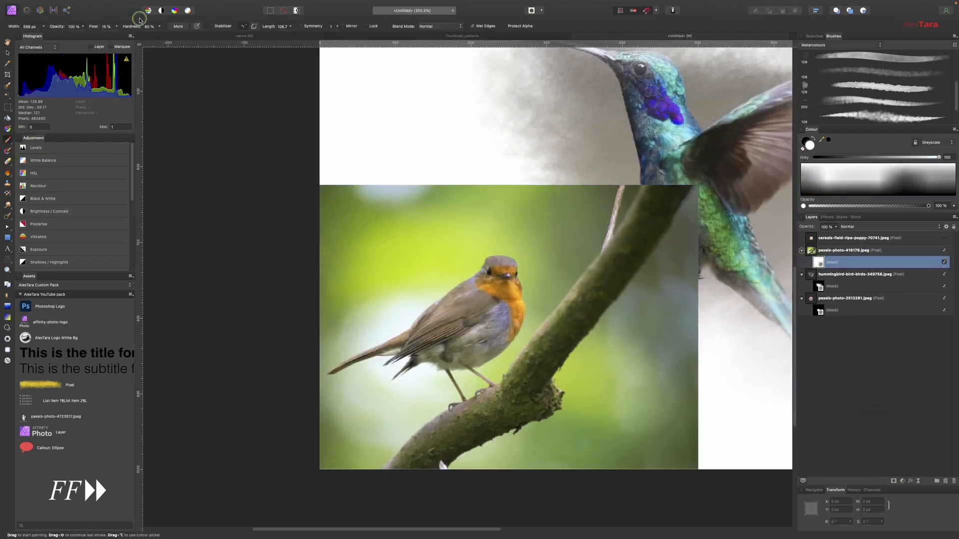
pyautogui.click(80, 4)
pyautogui.click(119, 116)
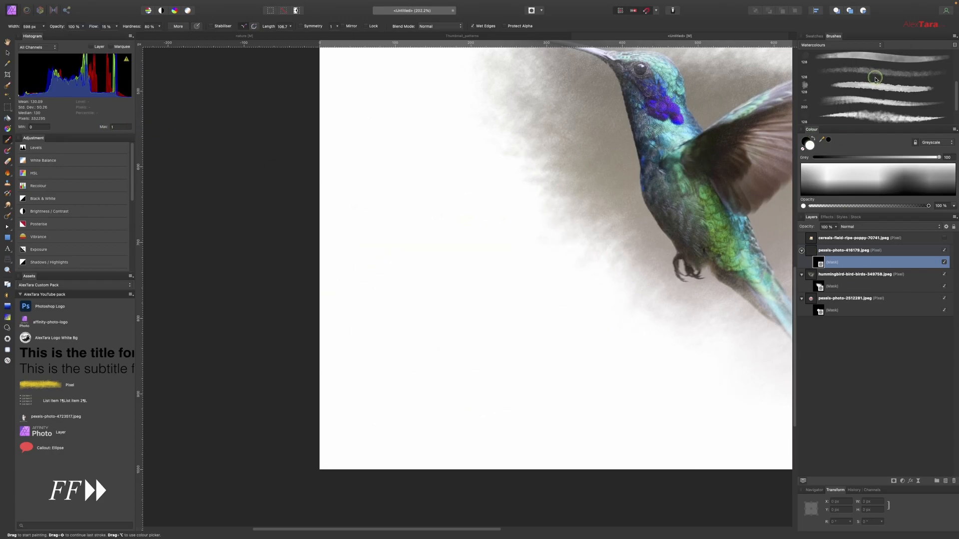
# Paint white on the robin's mask with a 128 px watercolour brush at 100% flow and wet edges off, revealing the bird and its perch.
pyautogui.click(873, 71)
pyautogui.moveTo(450, 343)
pyautogui.mouseDown()
pyautogui.moveTo(497, 291)
pyautogui.moveTo(459, 324)
pyautogui.moveTo(385, 359)
pyautogui.moveTo(423, 353)
pyautogui.moveTo(461, 378)
pyautogui.moveTo(483, 299)
pyautogui.moveTo(471, 332)
pyautogui.moveTo(481, 333)
pyautogui.moveTo(437, 304)
pyautogui.mouseUp()
pyautogui.click(117, 27)
pyautogui.moveTo(115, 35); pyautogui.dragTo(169, 35)
pyautogui.moveTo(462, 334)
pyautogui.mouseDown()
pyautogui.moveTo(474, 335)
pyautogui.moveTo(455, 341)
pyautogui.moveTo(430, 327)
pyautogui.mouseUp()
pyautogui.click(472, 27)
pyautogui.moveTo(496, 322)
pyautogui.mouseDown()
pyautogui.moveTo(376, 380)
pyautogui.moveTo(454, 454)
pyautogui.mouseUp()
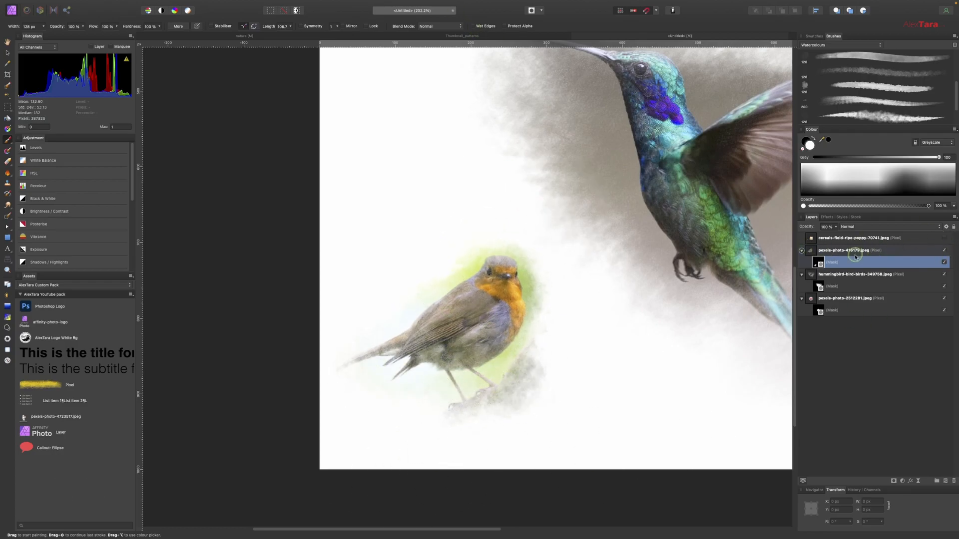
# Show the poppy field photo, scale it to about 976 px wide and place it along the page's upper edge.
pyautogui.scroll(-5, 421, 291)
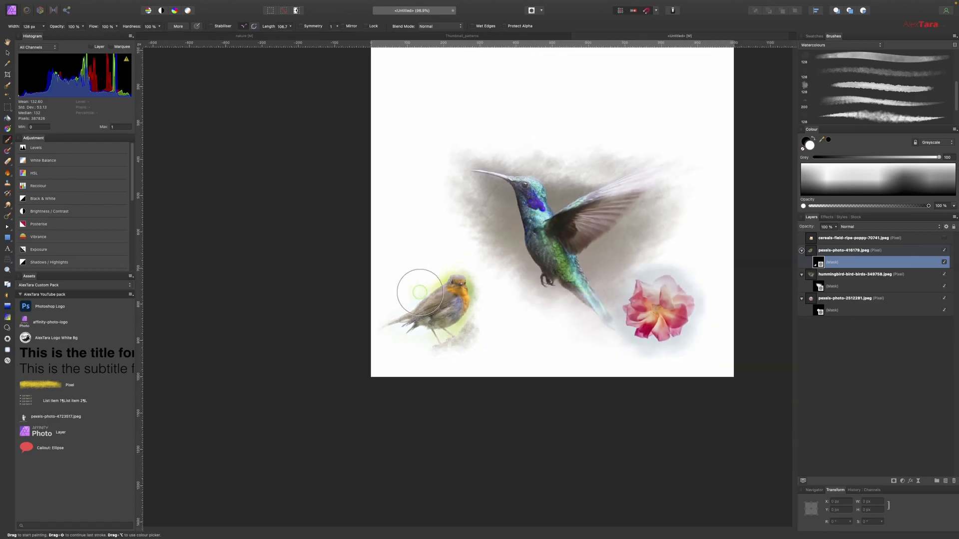
pyautogui.click(841, 238)
pyautogui.click(945, 238)
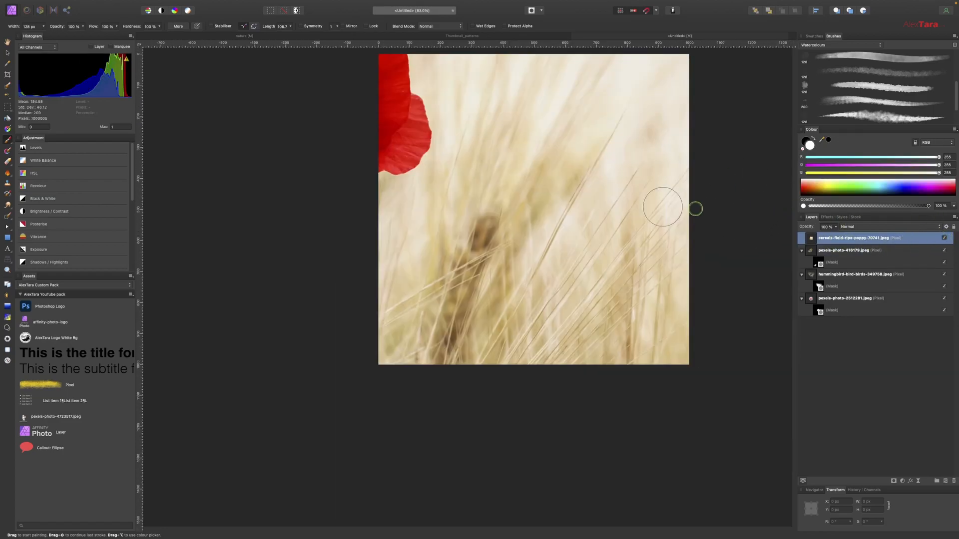
pyautogui.scroll(-5, 463, 230)
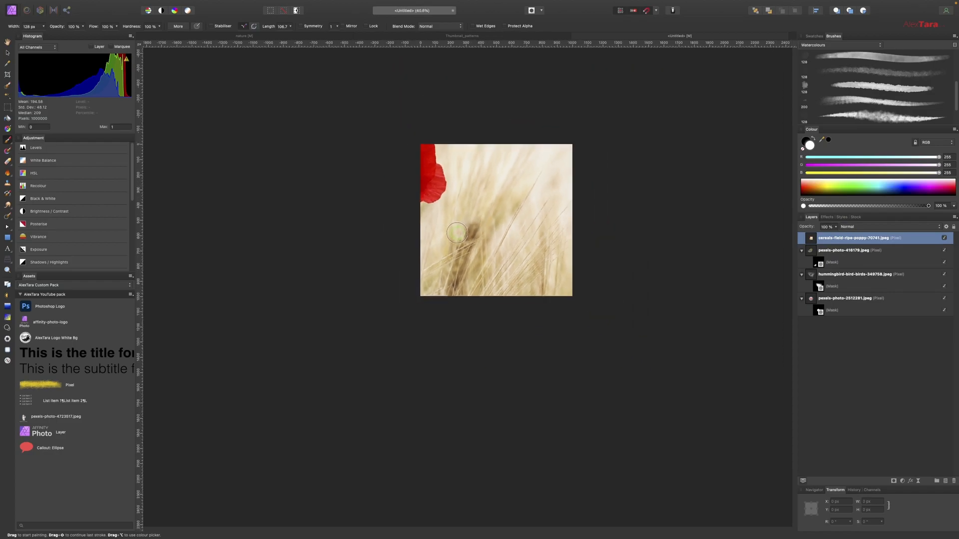
pyautogui.click(8, 53)
pyautogui.moveTo(271, 346); pyautogui.dragTo(559, 161)
pyautogui.moveTo(602, 137); pyautogui.dragTo(475, 208)
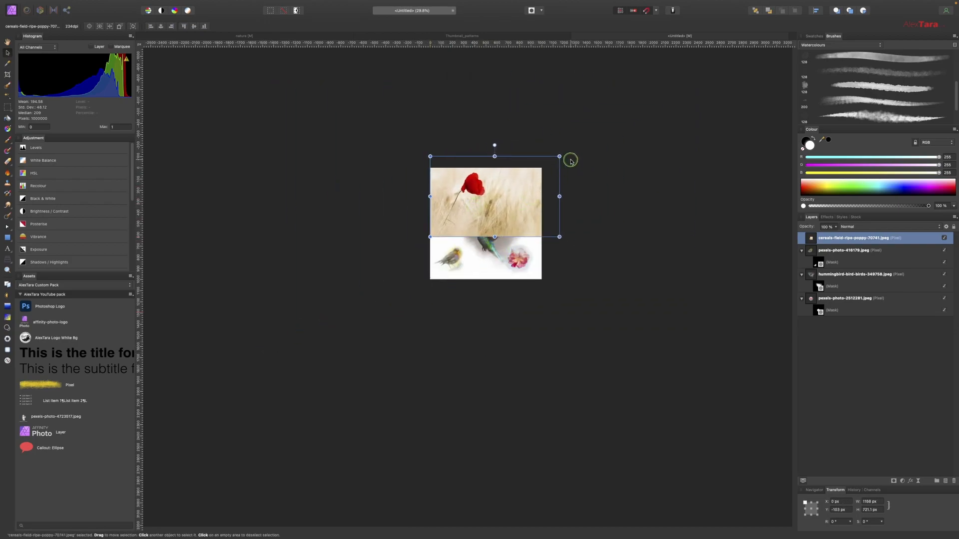
pyautogui.moveTo(560, 157); pyautogui.dragTo(503, 203)
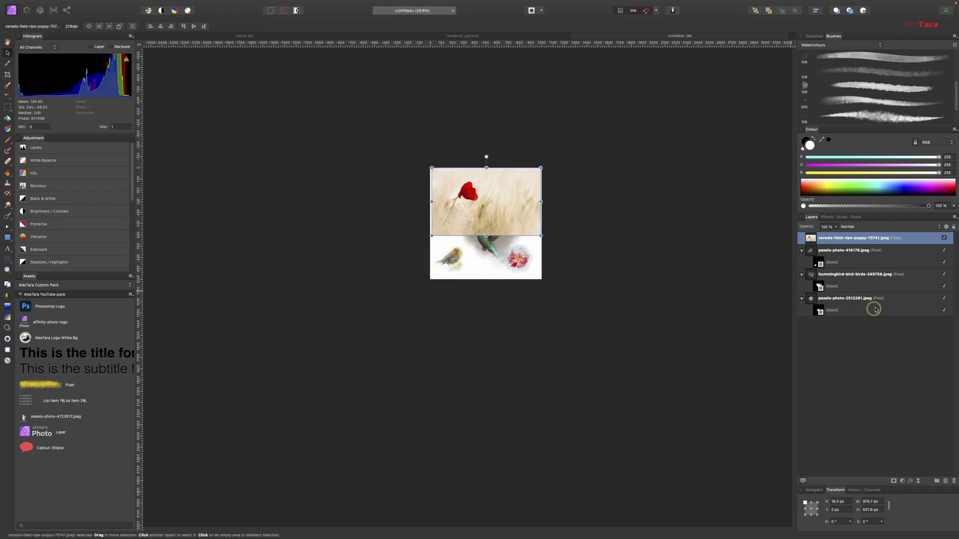
# Add a mask to the poppy field photo and fill the mask with black.
pyautogui.scroll(10, 320, 293)
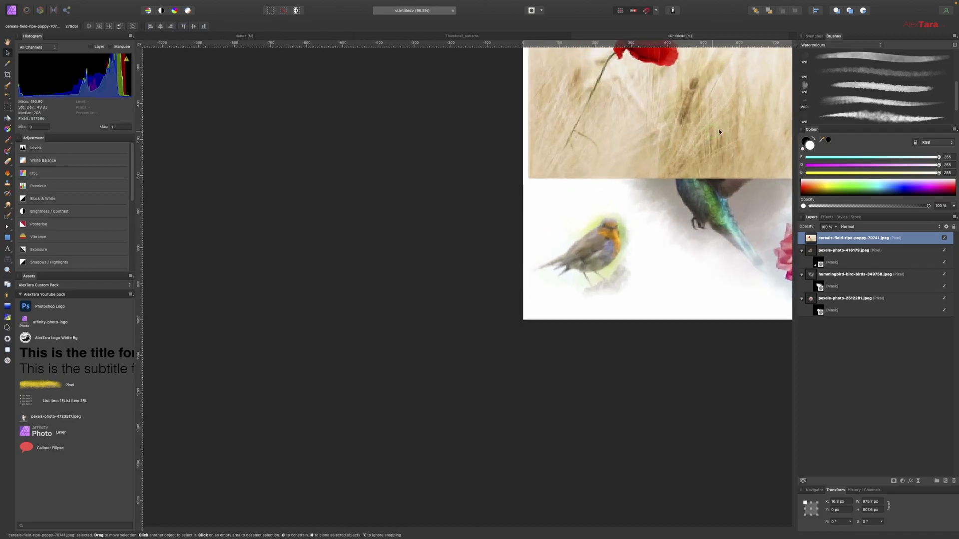
pyautogui.moveTo(637, 162); pyautogui.dragTo(380, 299)
pyautogui.click(897, 482)
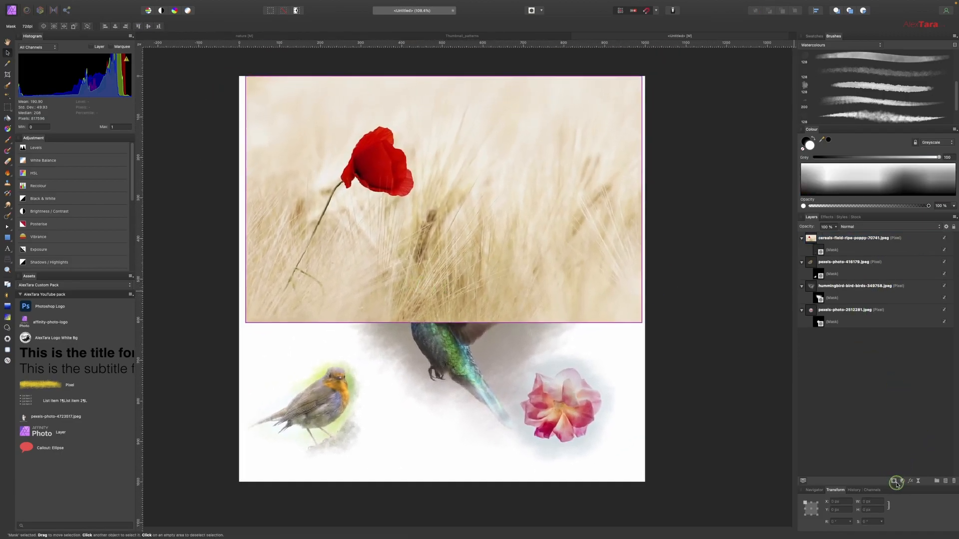
pyautogui.click(814, 252)
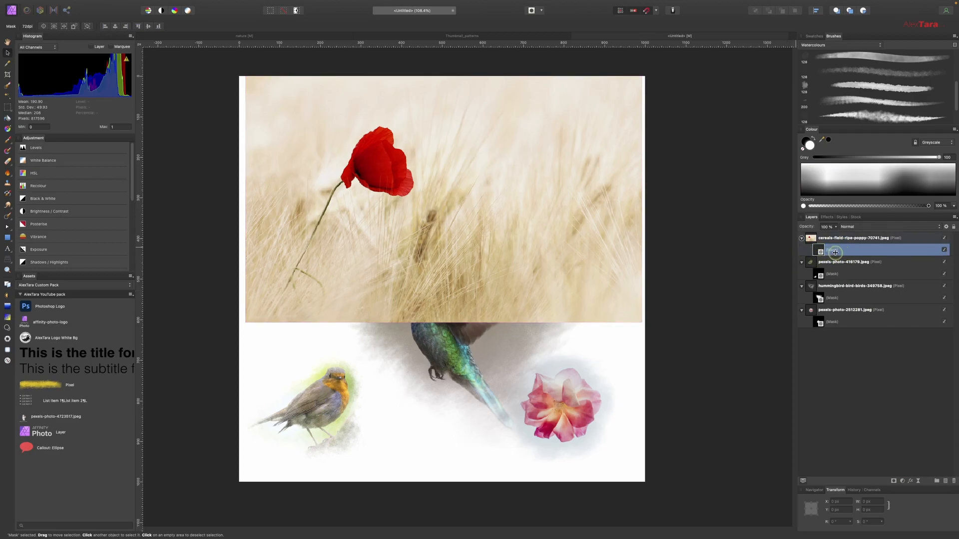
pyautogui.click(81, 4)
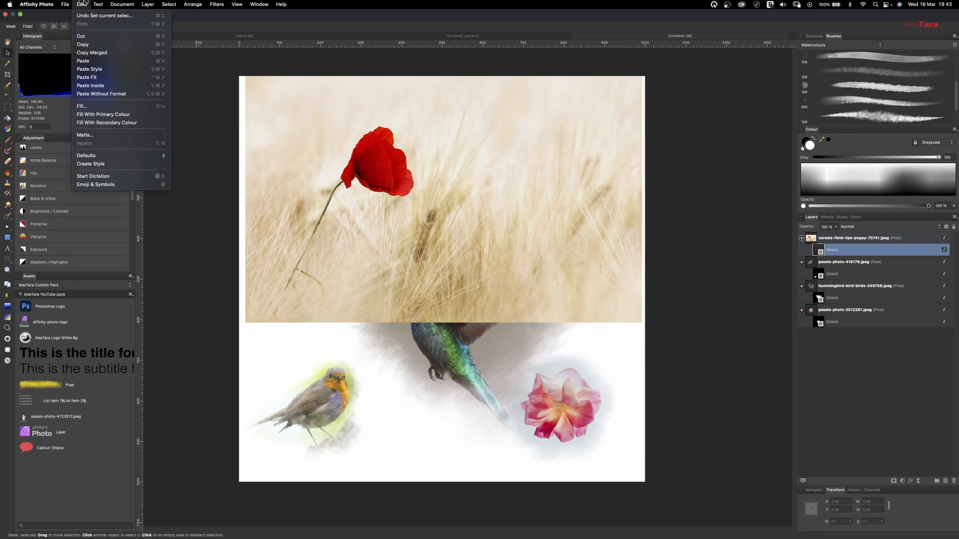
pyautogui.click(106, 123)
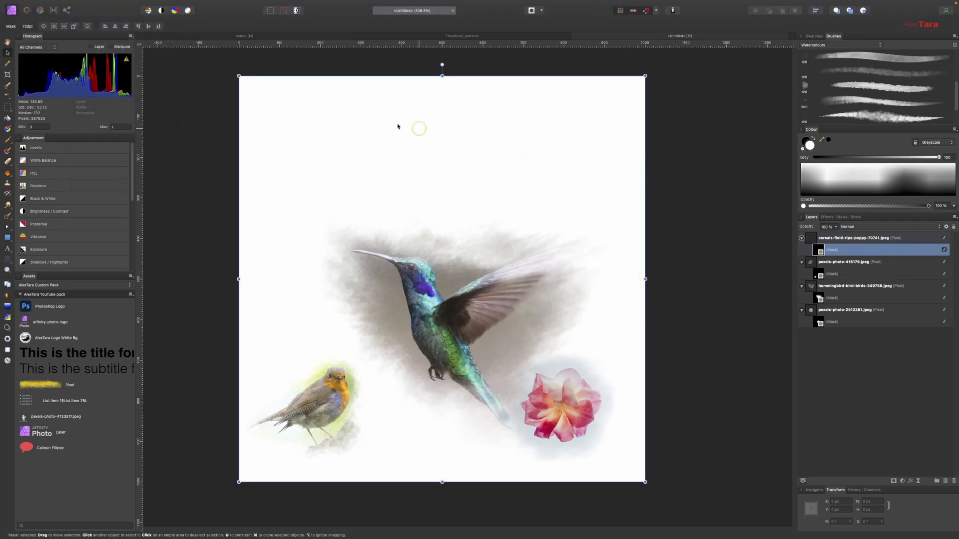
# Paint white on the poppy photo's mask with a streaky watercolour brush enlarged to about 350 px to reveal the flower, stem and field.
pyautogui.click(7, 145)
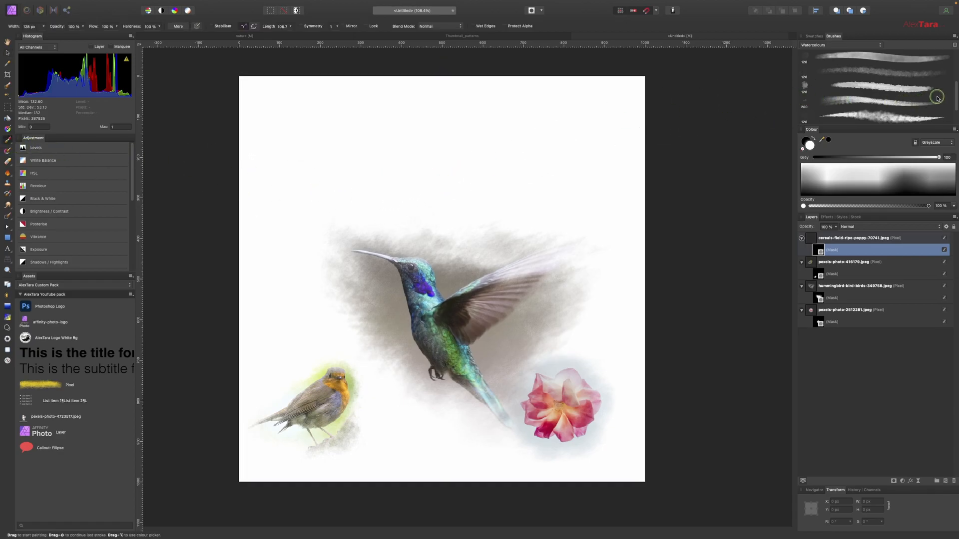
pyautogui.moveTo(954, 98); pyautogui.dragTo(949, 125)
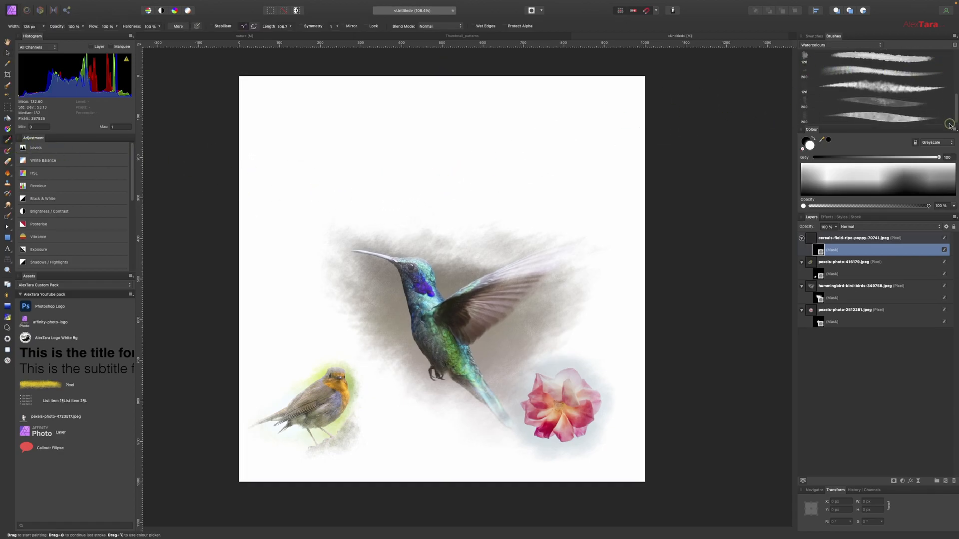
pyautogui.click(880, 119)
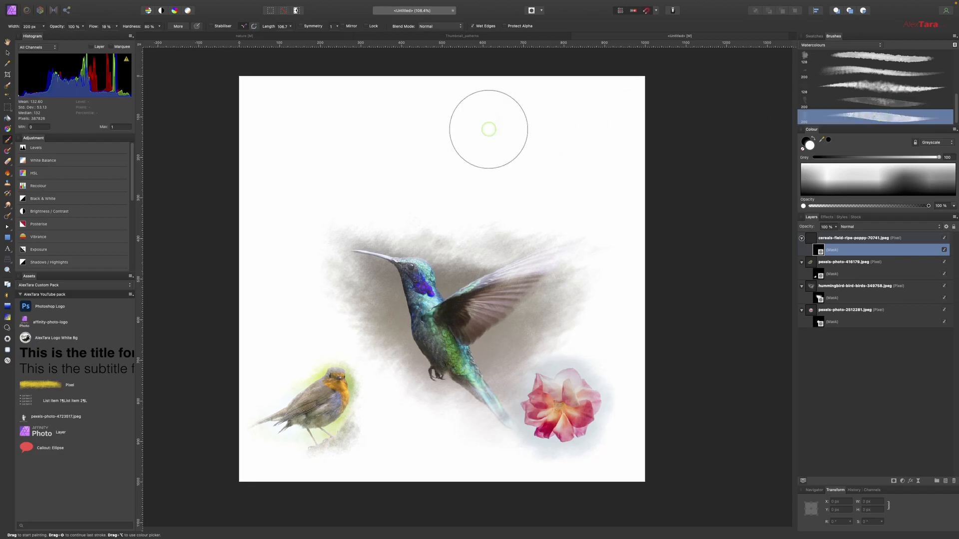
pyautogui.press(']')
pyautogui.press(']')
pyautogui.press(']')
pyautogui.press(']')
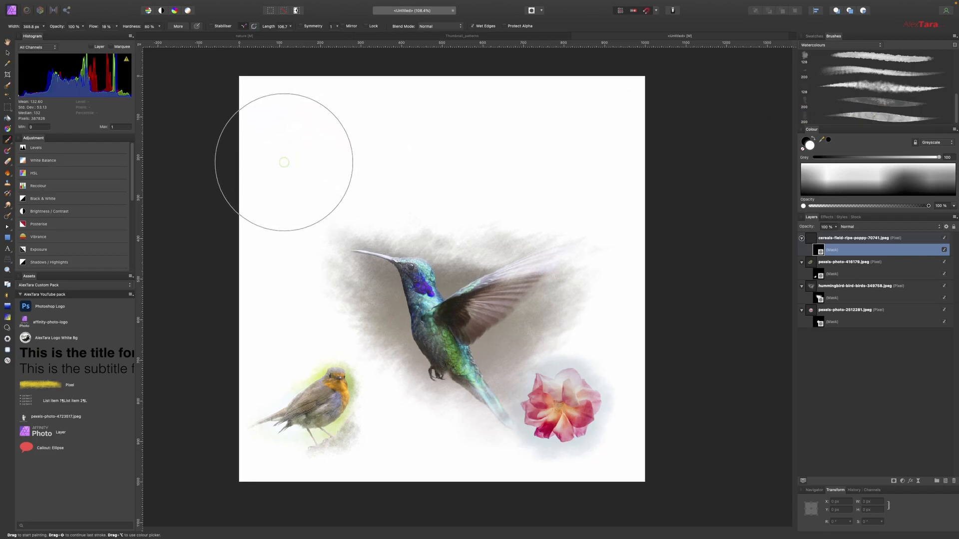
pyautogui.moveTo(283, 161)
pyautogui.mouseDown()
pyautogui.moveTo(593, 157)
pyautogui.moveTo(308, 154)
pyautogui.moveTo(567, 141)
pyautogui.moveTo(313, 148)
pyautogui.moveTo(467, 141)
pyautogui.moveTo(436, 134)
pyautogui.moveTo(307, 145)
pyautogui.moveTo(451, 144)
pyautogui.moveTo(317, 161)
pyautogui.moveTo(422, 162)
pyautogui.moveTo(325, 168)
pyautogui.moveTo(424, 174)
pyautogui.moveTo(344, 176)
pyautogui.moveTo(496, 177)
pyautogui.moveTo(348, 176)
pyautogui.moveTo(418, 180)
pyautogui.moveTo(316, 196)
pyautogui.moveTo(326, 187)
pyautogui.moveTo(297, 210)
pyautogui.moveTo(315, 216)
pyautogui.moveTo(296, 223)
pyautogui.moveTo(302, 230)
pyautogui.moveTo(341, 164)
pyautogui.moveTo(343, 147)
pyautogui.moveTo(318, 136)
pyautogui.moveTo(417, 126)
pyautogui.moveTo(524, 128)
pyautogui.moveTo(572, 140)
pyautogui.moveTo(443, 176)
pyautogui.moveTo(485, 183)
pyautogui.moveTo(400, 184)
pyautogui.moveTo(436, 196)
pyautogui.moveTo(505, 194)
pyautogui.moveTo(568, 179)
pyautogui.moveTo(299, 153)
pyautogui.moveTo(293, 183)
pyautogui.moveTo(371, 141)
pyautogui.moveTo(274, 243)
pyautogui.moveTo(298, 233)
pyautogui.moveTo(302, 249)
pyautogui.moveTo(284, 271)
pyautogui.moveTo(301, 267)
pyautogui.moveTo(286, 301)
pyautogui.moveTo(317, 217)
pyautogui.moveTo(284, 271)
pyautogui.moveTo(320, 237)
pyautogui.mouseUp()
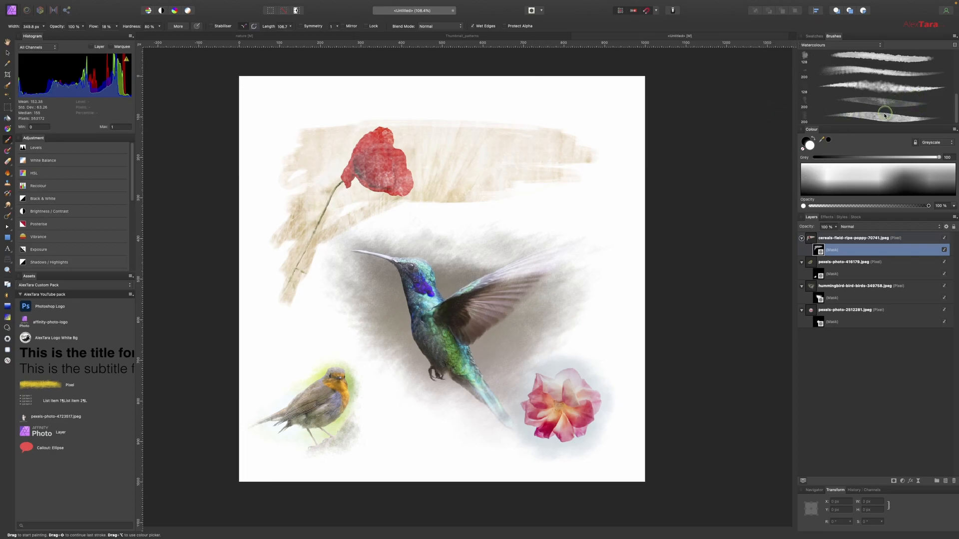
# Paint more white on the poppy's mask with a different watercolour brush in Normal blend mode, strengthening the flower and extending the field.
pyautogui.click(877, 88)
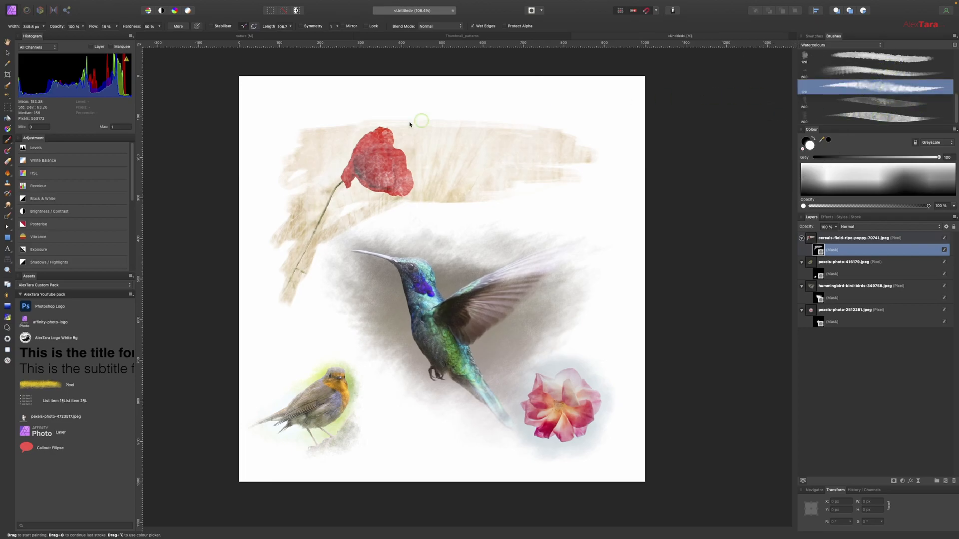
pyautogui.press(']')
pyautogui.press(']')
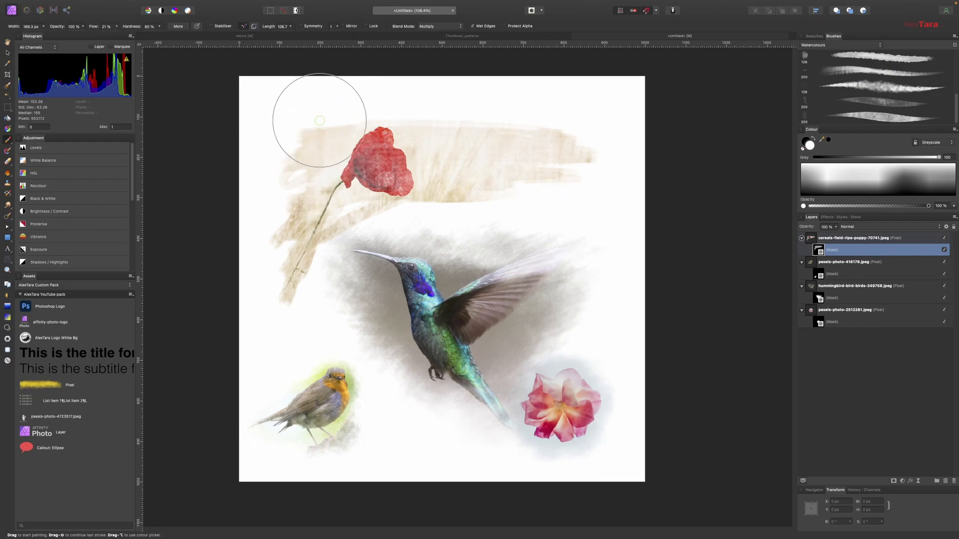
pyautogui.click(438, 26)
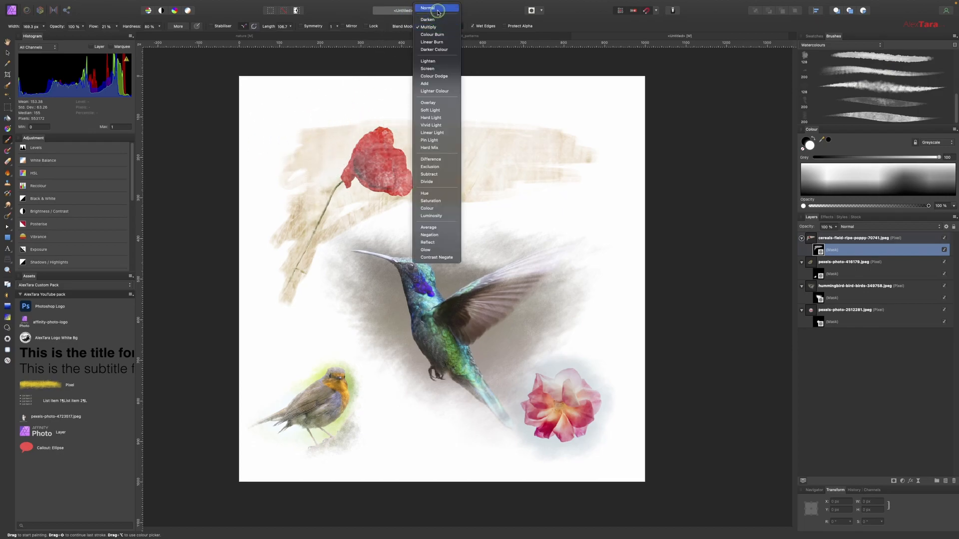
pyautogui.click(434, 13)
pyautogui.moveTo(463, 160)
pyautogui.mouseDown()
pyautogui.moveTo(406, 133)
pyautogui.moveTo(443, 126)
pyautogui.moveTo(413, 116)
pyautogui.moveTo(338, 120)
pyautogui.moveTo(361, 109)
pyautogui.moveTo(511, 118)
pyautogui.moveTo(434, 127)
pyautogui.moveTo(517, 149)
pyautogui.moveTo(490, 188)
pyautogui.moveTo(377, 208)
pyautogui.moveTo(348, 235)
pyautogui.moveTo(343, 224)
pyautogui.moveTo(342, 241)
pyautogui.moveTo(372, 219)
pyautogui.moveTo(346, 213)
pyautogui.moveTo(321, 239)
pyautogui.moveTo(341, 169)
pyautogui.moveTo(412, 145)
pyautogui.moveTo(352, 170)
pyautogui.moveTo(411, 181)
pyautogui.moveTo(345, 198)
pyautogui.moveTo(327, 164)
pyautogui.moveTo(326, 124)
pyautogui.moveTo(313, 121)
pyautogui.moveTo(287, 161)
pyautogui.moveTo(299, 176)
pyautogui.moveTo(295, 208)
pyautogui.mouseUp()
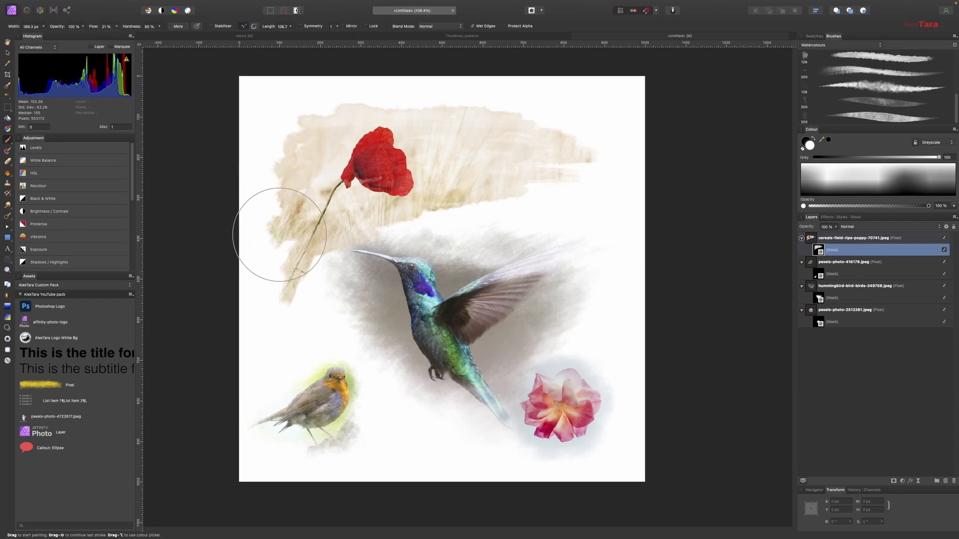
pyautogui.moveTo(290, 287)
pyautogui.mouseDown()
pyautogui.moveTo(271, 280)
pyautogui.moveTo(287, 296)
pyautogui.moveTo(312, 254)
pyautogui.moveTo(356, 259)
pyautogui.moveTo(355, 246)
pyautogui.moveTo(466, 221)
pyautogui.moveTo(431, 212)
pyautogui.moveTo(506, 203)
pyautogui.moveTo(467, 212)
pyautogui.moveTo(554, 181)
pyautogui.moveTo(493, 199)
pyautogui.moveTo(524, 205)
pyautogui.moveTo(439, 237)
pyautogui.moveTo(456, 248)
pyautogui.moveTo(351, 263)
pyautogui.mouseUp()
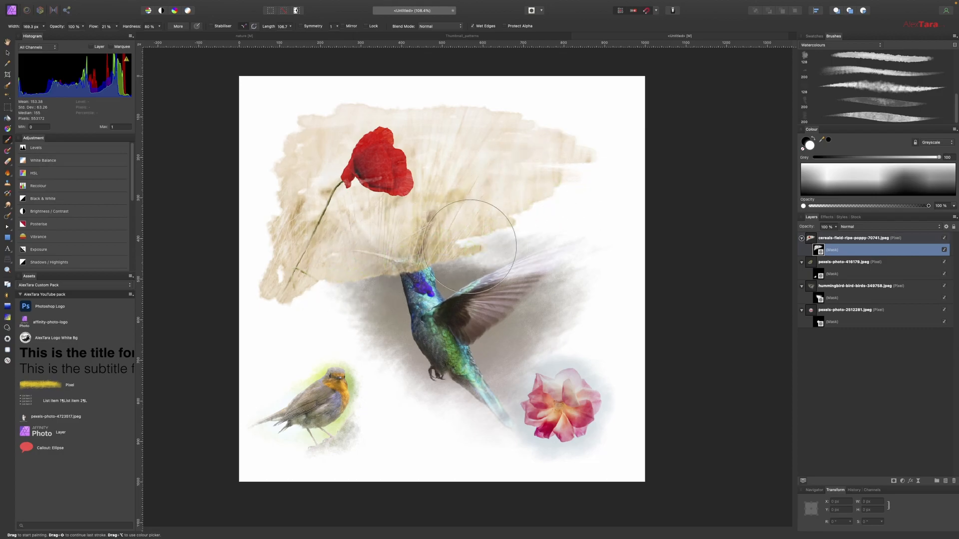
# Touch up the poppy's mask, painting black with an enlarged brush to fade the field around the hummingbird and across the page's upper right.
pyautogui.moveTo(501, 231); pyautogui.dragTo(502, 213)
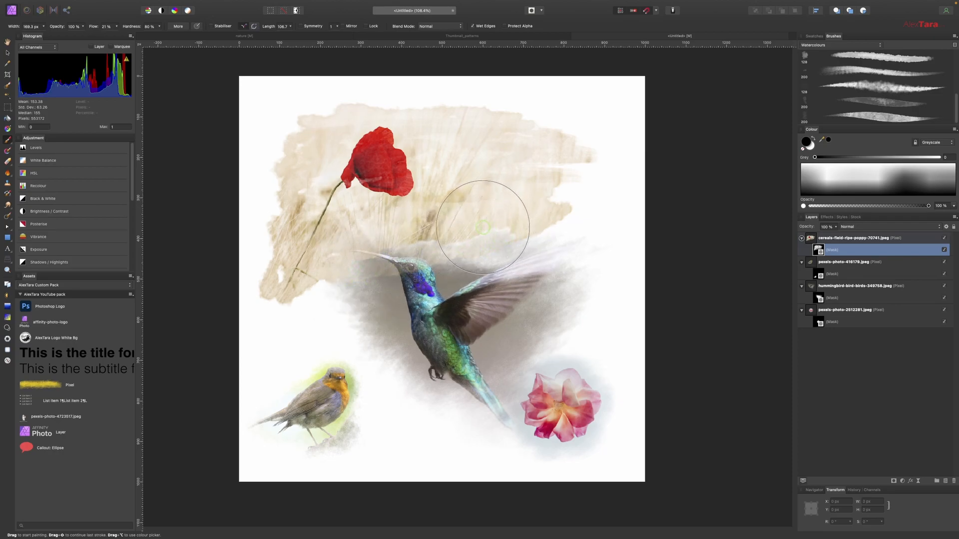
pyautogui.press(']')
pyautogui.press(']')
pyautogui.press(']')
pyautogui.press(']')
pyautogui.moveTo(573, 169)
pyautogui.mouseDown()
pyautogui.moveTo(538, 136)
pyautogui.moveTo(545, 105)
pyautogui.moveTo(517, 107)
pyautogui.moveTo(617, 126)
pyautogui.moveTo(507, 117)
pyautogui.moveTo(473, 59)
pyautogui.moveTo(481, 79)
pyautogui.moveTo(514, 92)
pyautogui.moveTo(308, 91)
pyautogui.moveTo(321, 100)
pyautogui.moveTo(388, 82)
pyautogui.moveTo(572, 115)
pyautogui.moveTo(591, 223)
pyautogui.moveTo(634, 235)
pyautogui.moveTo(520, 211)
pyautogui.moveTo(553, 213)
pyautogui.moveTo(594, 162)
pyautogui.moveTo(562, 184)
pyautogui.moveTo(604, 200)
pyautogui.moveTo(579, 198)
pyautogui.moveTo(554, 233)
pyautogui.moveTo(512, 236)
pyautogui.moveTo(563, 233)
pyautogui.moveTo(603, 180)
pyautogui.moveTo(576, 168)
pyautogui.moveTo(469, 177)
pyautogui.moveTo(512, 176)
pyautogui.moveTo(473, 148)
pyautogui.moveTo(484, 129)
pyautogui.moveTo(456, 124)
pyautogui.moveTo(451, 190)
pyautogui.moveTo(498, 209)
pyautogui.moveTo(416, 243)
pyautogui.moveTo(465, 241)
pyautogui.moveTo(400, 247)
pyautogui.moveTo(383, 275)
pyautogui.mouseUp()
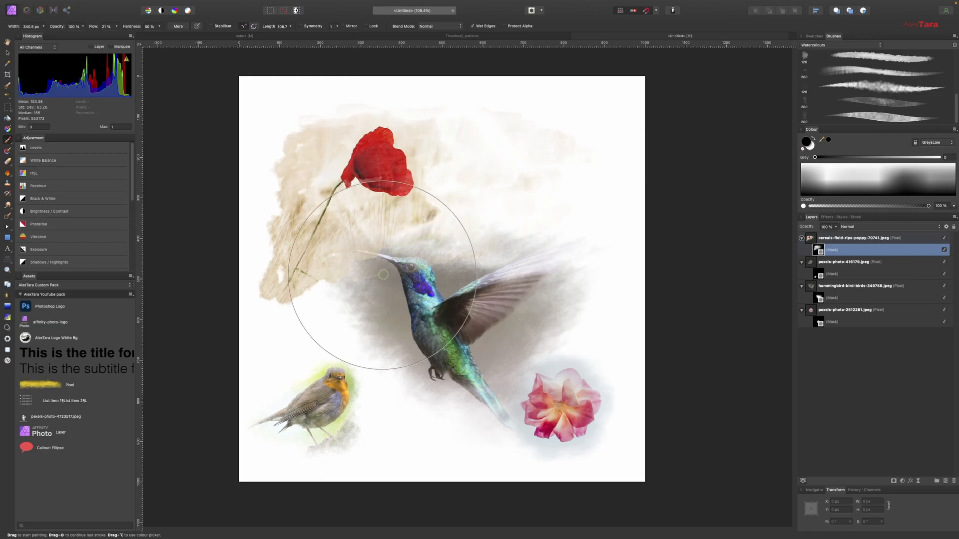
# Send the poppy photo to the bottom of the layer stack and move the hummingbird to about X 94, Y 274 px.
pyautogui.click(837, 240)
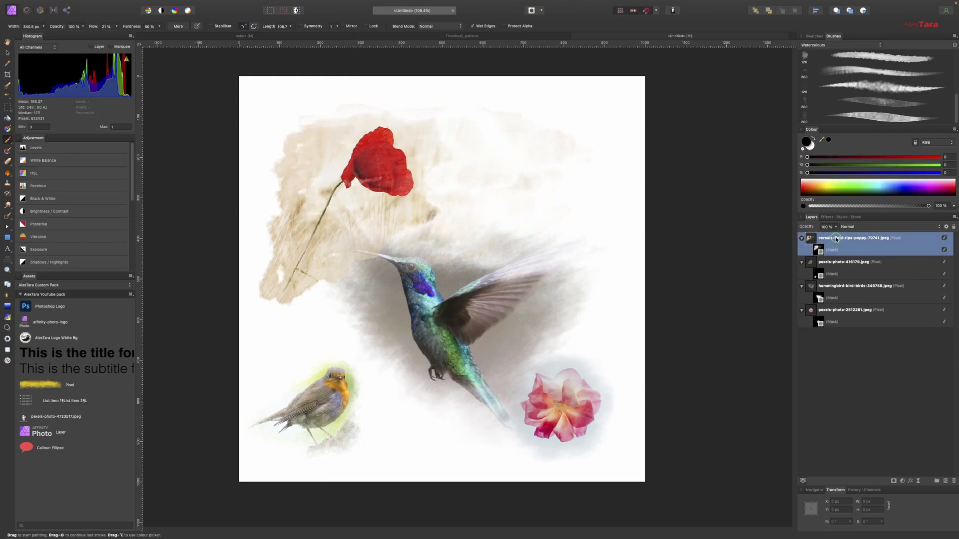
pyautogui.moveTo(825, 255); pyautogui.dragTo(792, 325)
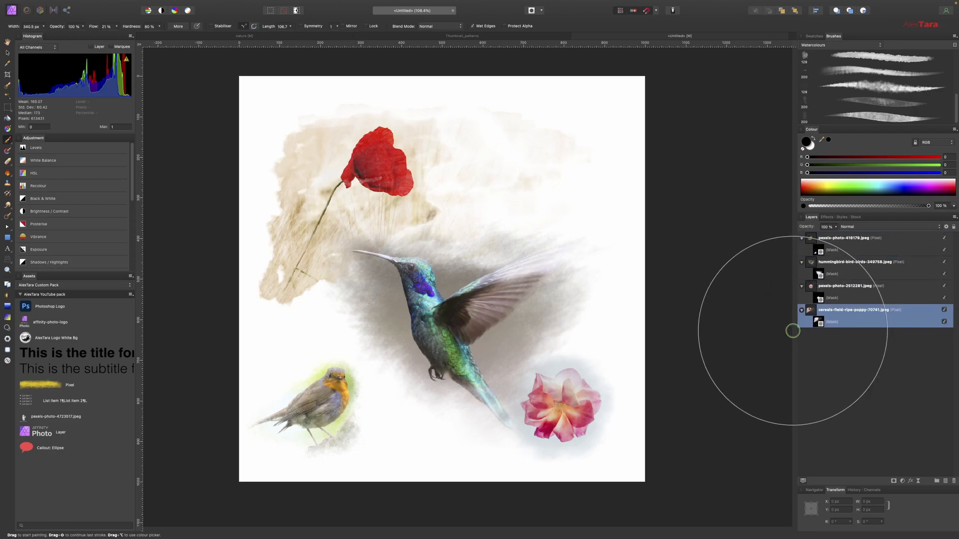
pyautogui.click(9, 55)
pyautogui.moveTo(454, 346); pyautogui.dragTo(442, 308)
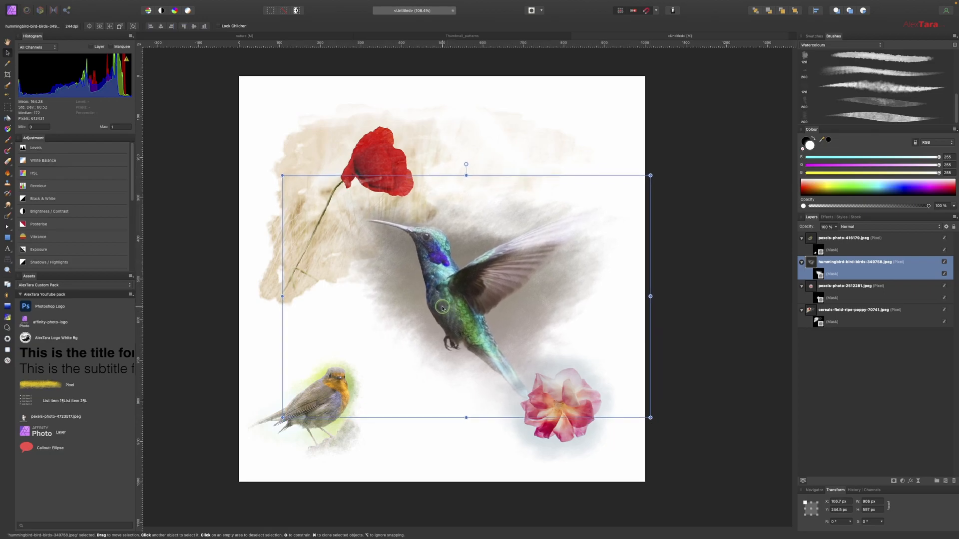
pyautogui.moveTo(411, 252); pyautogui.dragTo(406, 264)
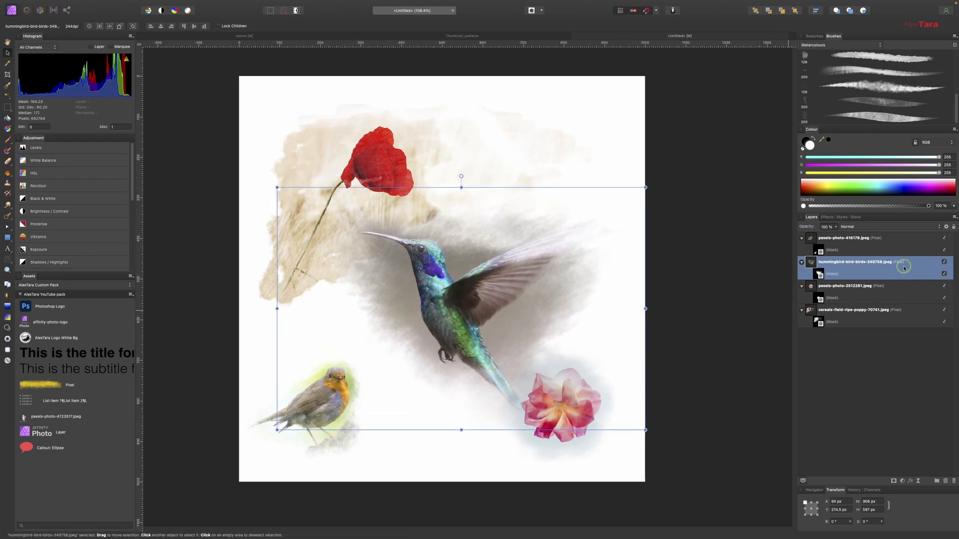
# Paint black on the poppy photo's mask with the watercolour brush to fade the field below and around the poppy's stem.
pyautogui.click(819, 323)
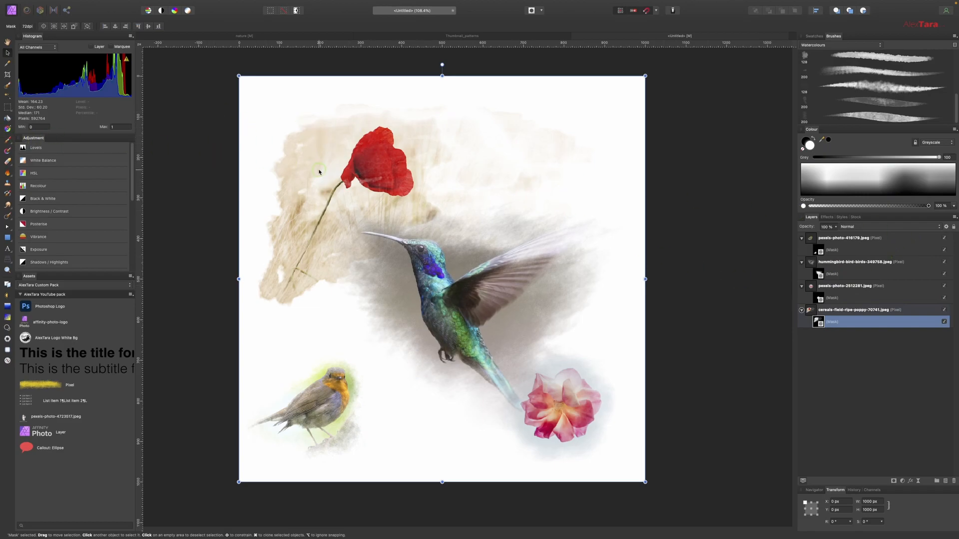
pyautogui.press('b')
pyautogui.press('x')
pyautogui.moveTo(366, 221)
pyautogui.mouseDown()
pyautogui.moveTo(322, 249)
pyautogui.moveTo(339, 242)
pyautogui.moveTo(286, 297)
pyautogui.moveTo(310, 290)
pyautogui.moveTo(266, 295)
pyautogui.moveTo(275, 274)
pyautogui.moveTo(293, 275)
pyautogui.moveTo(280, 297)
pyautogui.mouseUp()
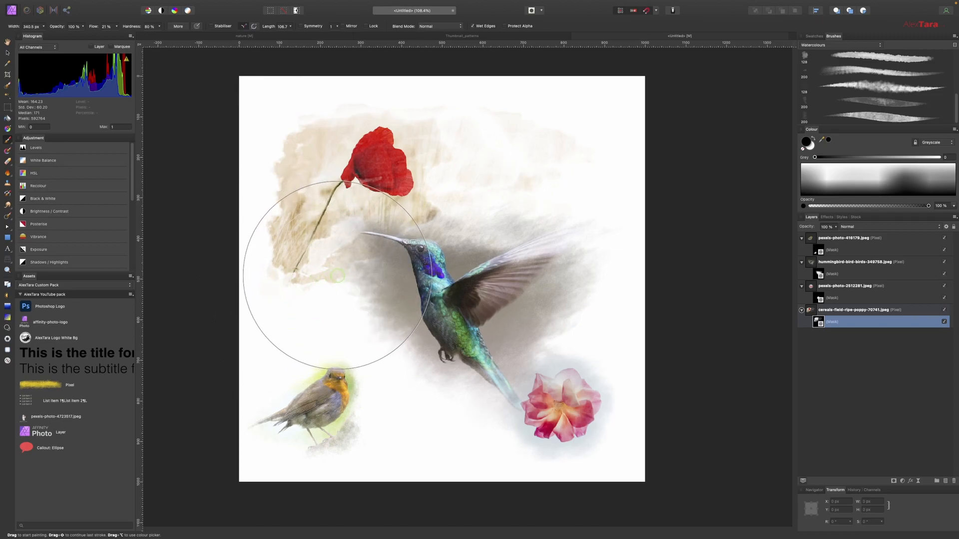
# Paint white on the poppy's mask to extend the field behind the hummingbird, using black to clean up the hard edge beneath it.
pyautogui.press('x')
pyautogui.moveTo(386, 244)
pyautogui.mouseDown()
pyautogui.moveTo(476, 182)
pyautogui.moveTo(435, 171)
pyautogui.moveTo(508, 150)
pyautogui.moveTo(495, 130)
pyautogui.moveTo(538, 145)
pyautogui.moveTo(430, 156)
pyautogui.moveTo(528, 181)
pyautogui.moveTo(434, 216)
pyautogui.moveTo(468, 239)
pyautogui.moveTo(380, 244)
pyautogui.moveTo(419, 231)
pyautogui.moveTo(353, 228)
pyautogui.moveTo(400, 248)
pyautogui.moveTo(387, 268)
pyautogui.moveTo(456, 309)
pyautogui.moveTo(447, 303)
pyautogui.moveTo(464, 299)
pyautogui.moveTo(496, 236)
pyautogui.moveTo(489, 219)
pyautogui.moveTo(521, 182)
pyautogui.moveTo(555, 174)
pyautogui.moveTo(550, 222)
pyautogui.moveTo(475, 249)
pyautogui.moveTo(561, 251)
pyautogui.moveTo(506, 279)
pyautogui.moveTo(493, 324)
pyautogui.moveTo(526, 335)
pyautogui.moveTo(482, 357)
pyautogui.moveTo(537, 203)
pyautogui.moveTo(305, 217)
pyautogui.moveTo(433, 190)
pyautogui.moveTo(530, 242)
pyautogui.moveTo(551, 200)
pyautogui.moveTo(650, 187)
pyautogui.mouseUp()
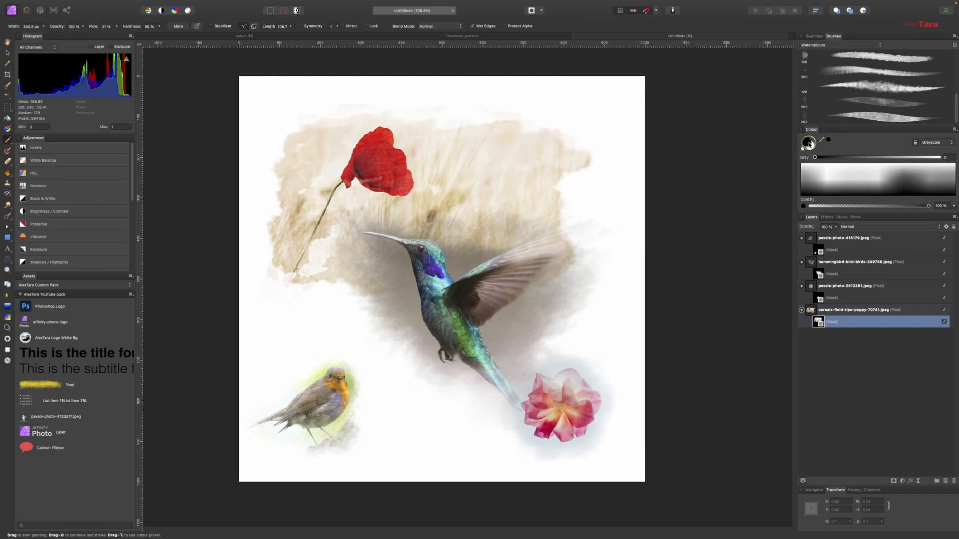
pyautogui.press('x')
pyautogui.moveTo(568, 180)
pyautogui.mouseDown()
pyautogui.moveTo(549, 204)
pyautogui.moveTo(561, 211)
pyautogui.moveTo(587, 195)
pyautogui.moveTo(551, 216)
pyautogui.moveTo(567, 242)
pyautogui.moveTo(450, 304)
pyautogui.moveTo(344, 297)
pyautogui.moveTo(296, 314)
pyautogui.moveTo(376, 294)
pyautogui.moveTo(358, 287)
pyautogui.moveTo(376, 284)
pyautogui.moveTo(452, 315)
pyautogui.mouseUp()
pyautogui.press('x')
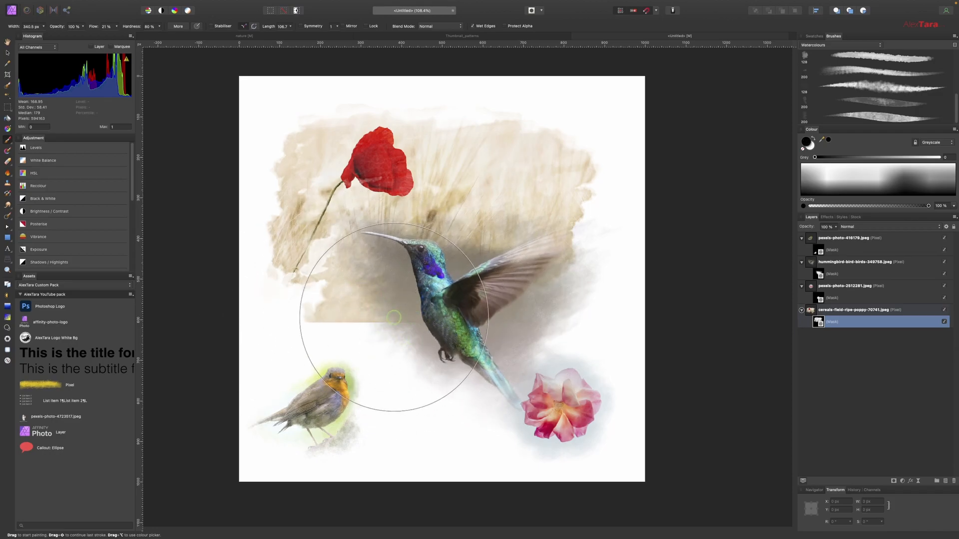
pyautogui.moveTo(370, 316)
pyautogui.mouseDown()
pyautogui.moveTo(304, 320)
pyautogui.moveTo(424, 321)
pyautogui.moveTo(348, 322)
pyautogui.mouseUp()
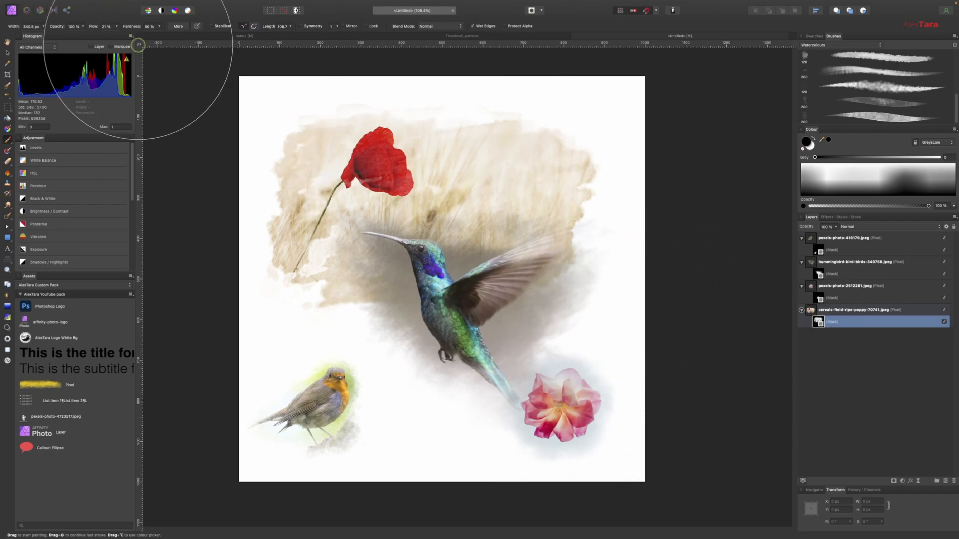
# Scale the hummingbird photo down to about 674 × 444 px and place it at about X 211, Y 311 px.
pyautogui.click(8, 53)
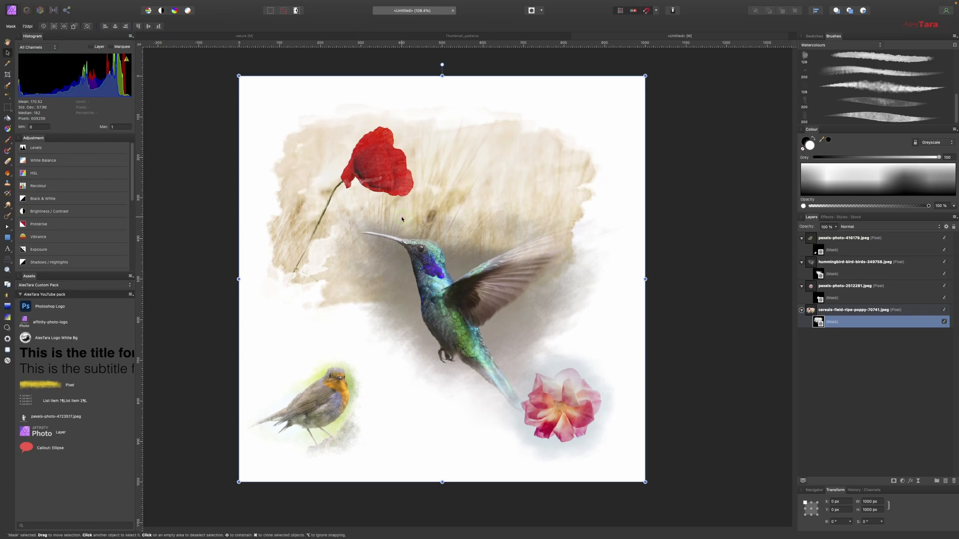
pyautogui.click(452, 292)
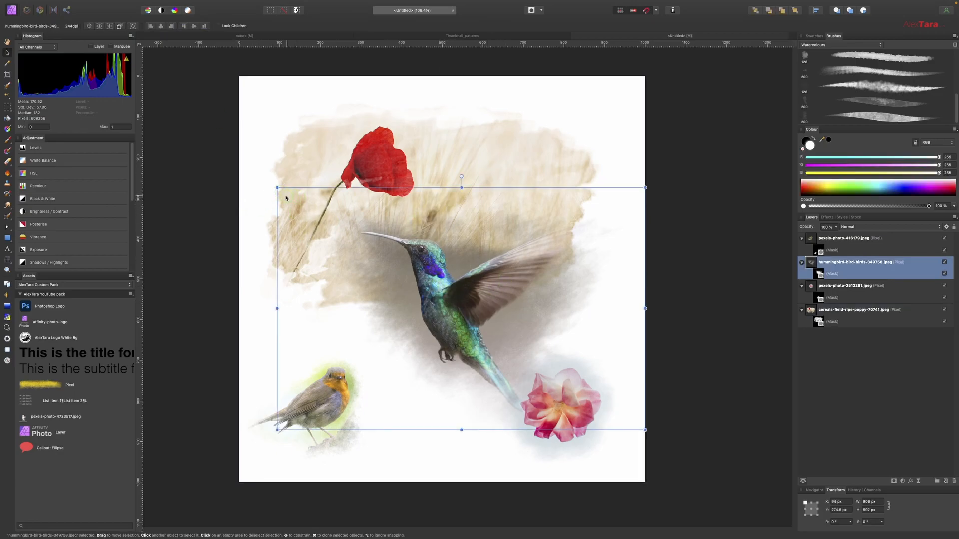
pyautogui.moveTo(278, 193); pyautogui.dragTo(371, 249)
pyautogui.moveTo(514, 344); pyautogui.dragTo(468, 298)
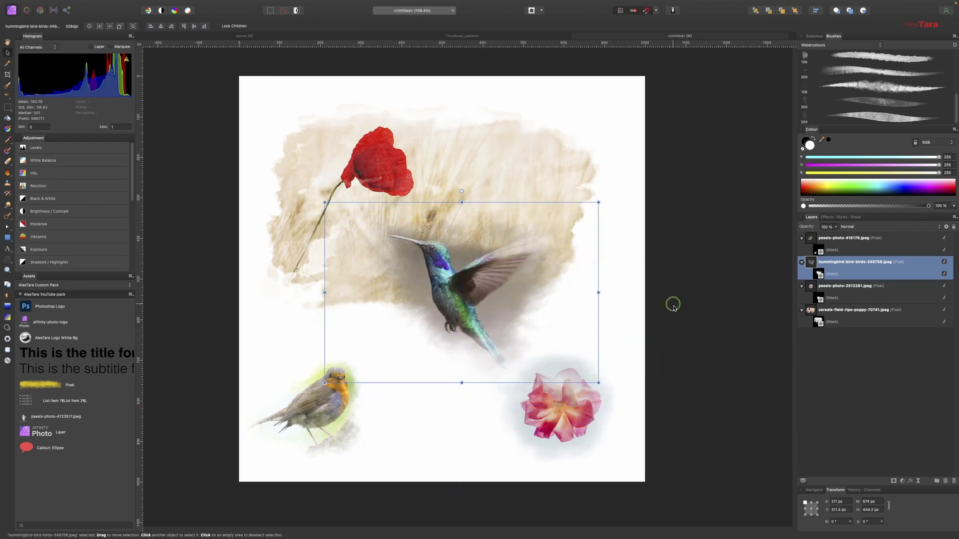
pyautogui.click(855, 373)
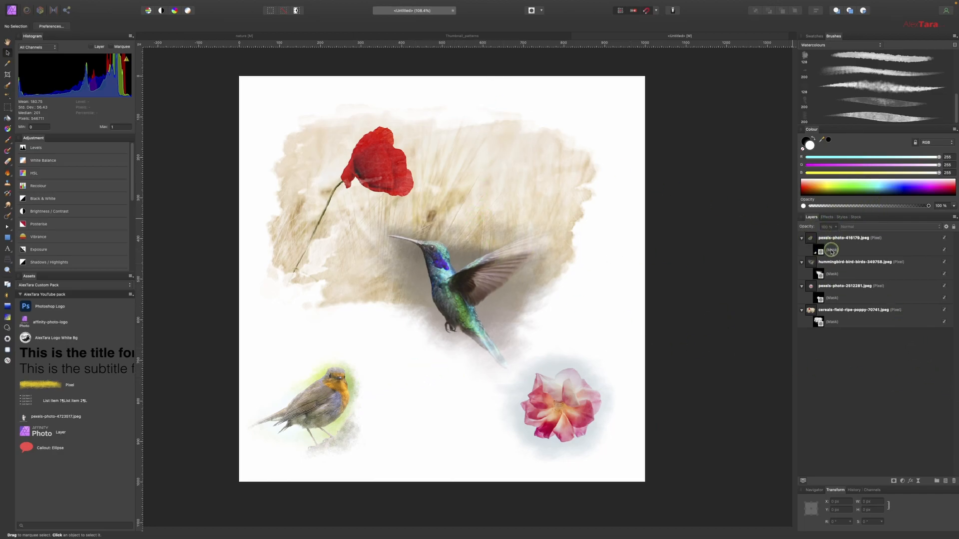
# Search the Pexels stock library for "paper", add the tan paper texture photo and move it beneath all other layers.
pyautogui.click(847, 240)
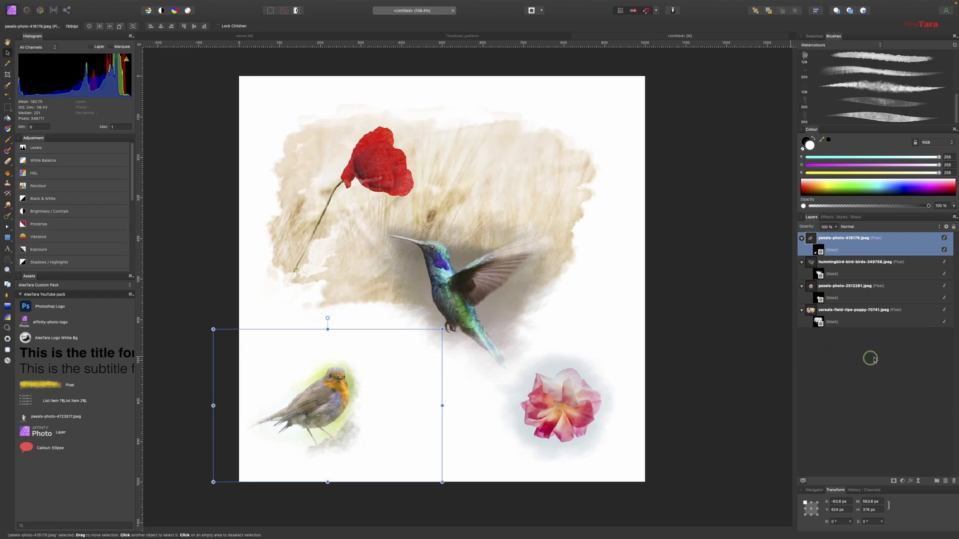
pyautogui.click(857, 217)
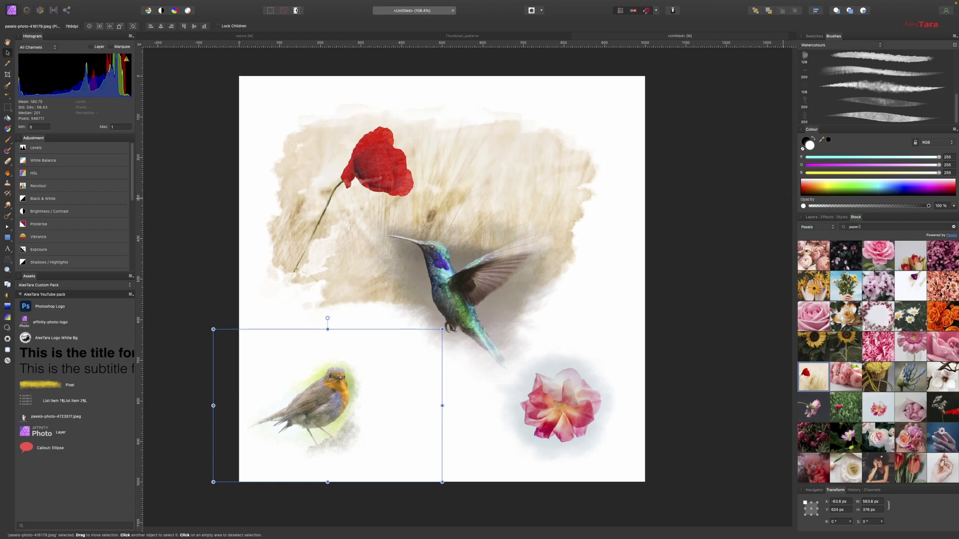
pyautogui.press('Return')
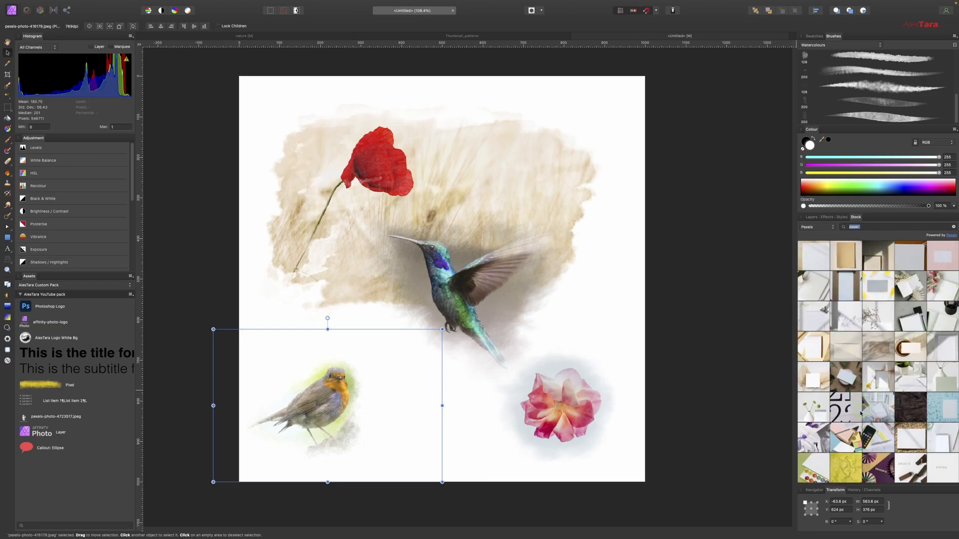
pyautogui.moveTo(848, 259); pyautogui.dragTo(446, 241)
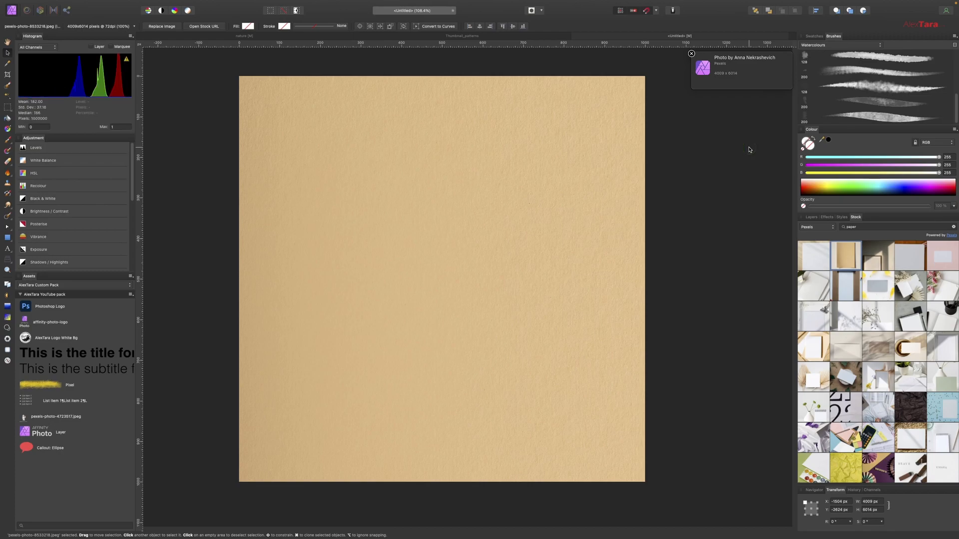
pyautogui.click(812, 216)
pyautogui.moveTo(820, 242); pyautogui.dragTo(825, 342)
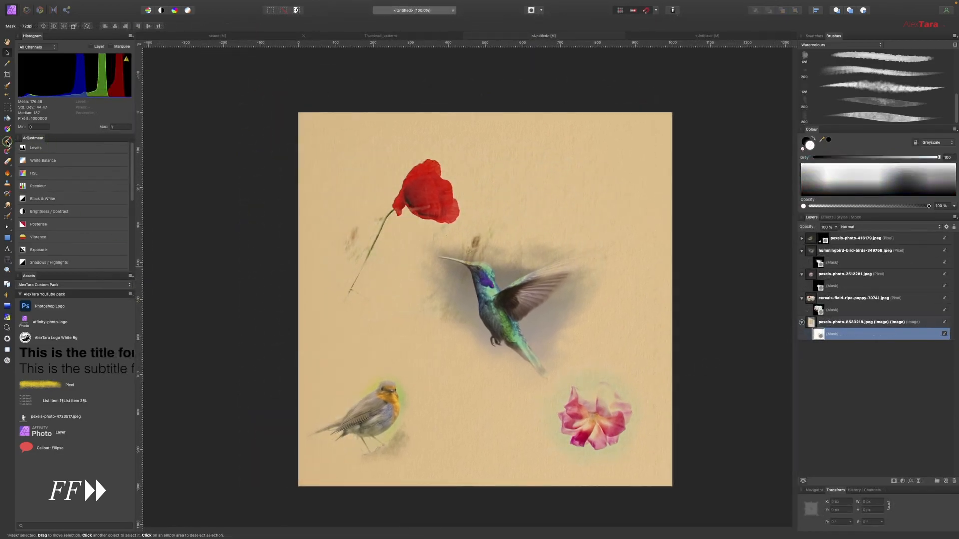
# Paint black on the paper texture's mask with the watercolour brush enlarged to about 788 px to fade the paper around the page edges.
pyautogui.moveTo(300, 145); pyautogui.dragTo(294, 134)
pyautogui.press(']')
pyautogui.press(']')
pyautogui.press(']')
pyautogui.press(']')
pyautogui.press(']')
pyautogui.press(']')
pyautogui.moveTo(361, 111)
pyautogui.mouseDown()
pyautogui.moveTo(274, 120)
pyautogui.moveTo(687, 407)
pyautogui.moveTo(311, 239)
pyautogui.moveTo(306, 100)
pyautogui.moveTo(214, 503)
pyautogui.moveTo(256, 427)
pyautogui.moveTo(410, 500)
pyautogui.moveTo(323, 299)
pyautogui.mouseUp()
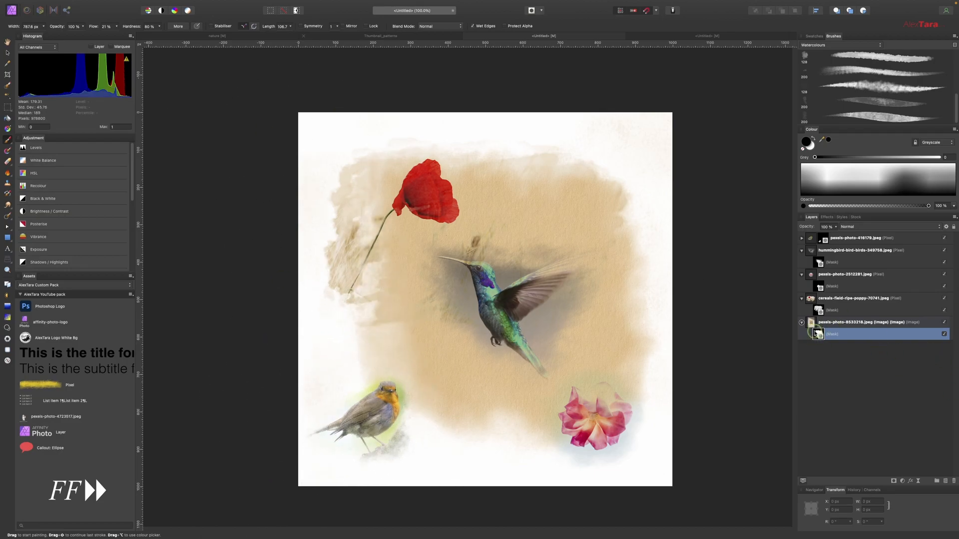
# Merge the visible layers into a new pixel layer and move it to the top of the layer stack.
pyautogui.click(148, 4)
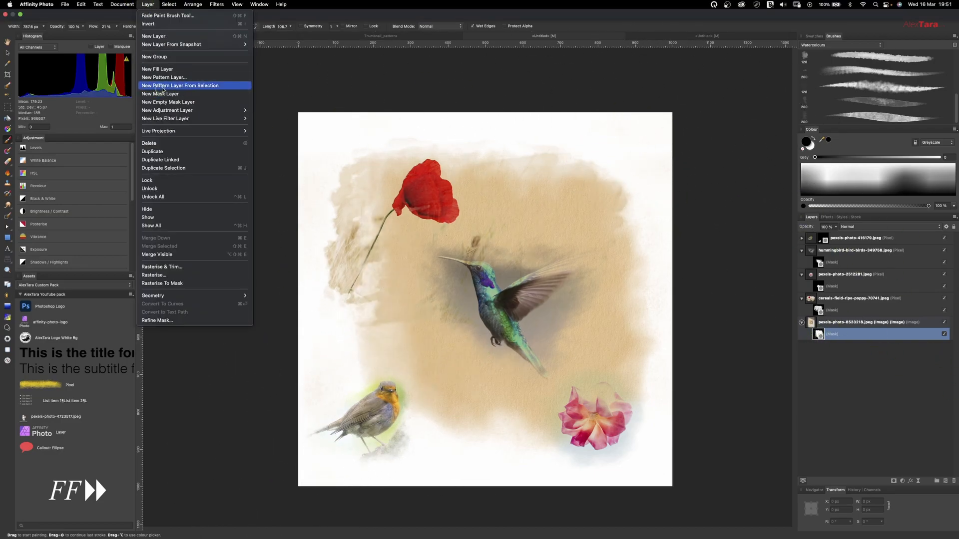
pyautogui.click(890, 382)
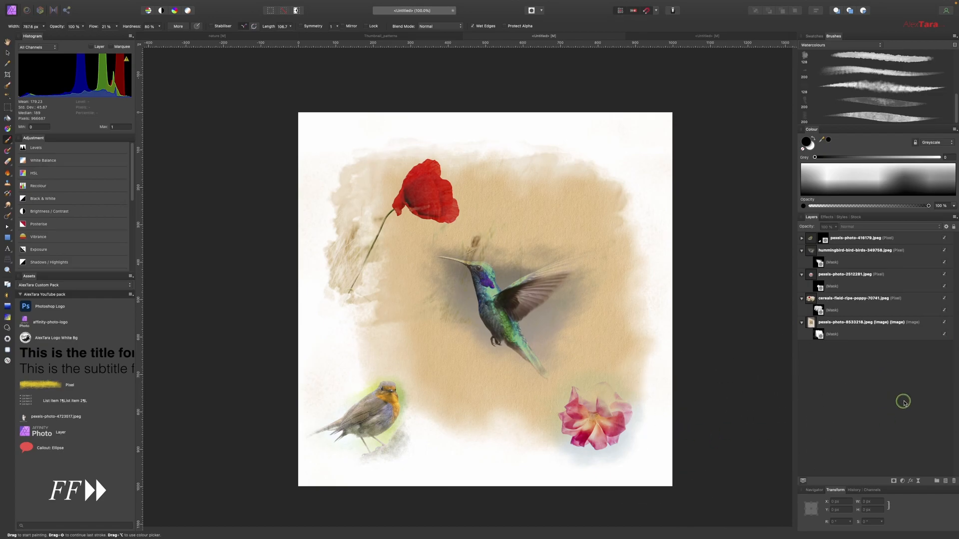
pyautogui.rightClick(871, 324)
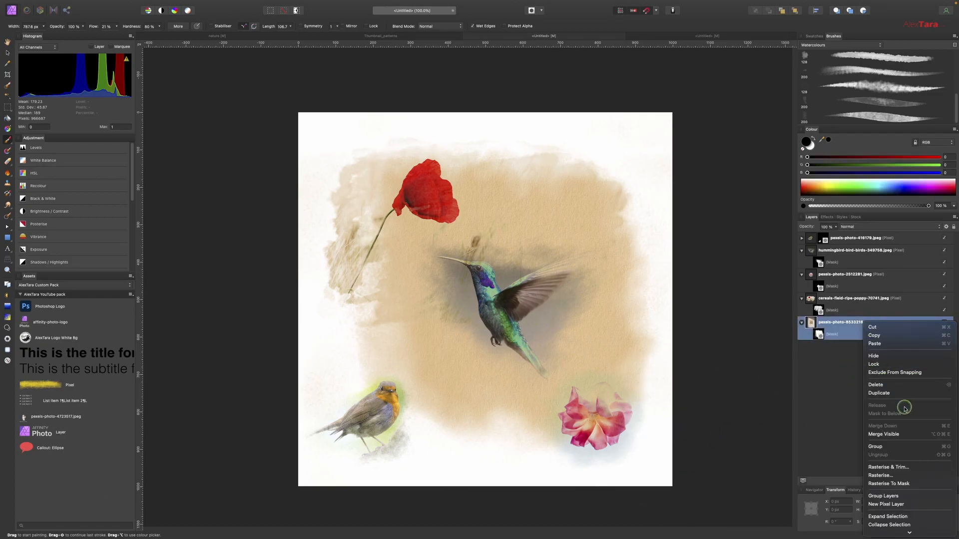
pyautogui.click(910, 434)
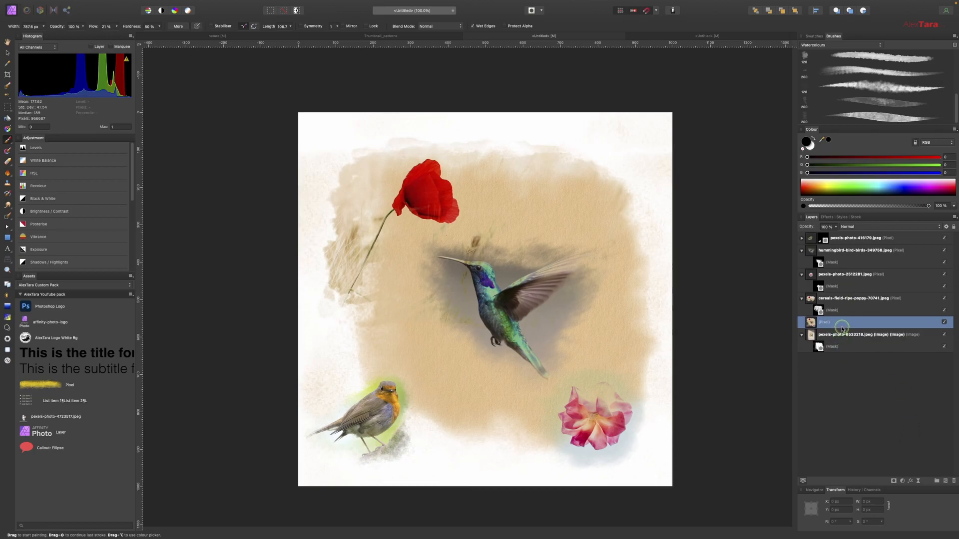
pyautogui.moveTo(838, 320); pyautogui.dragTo(838, 236)
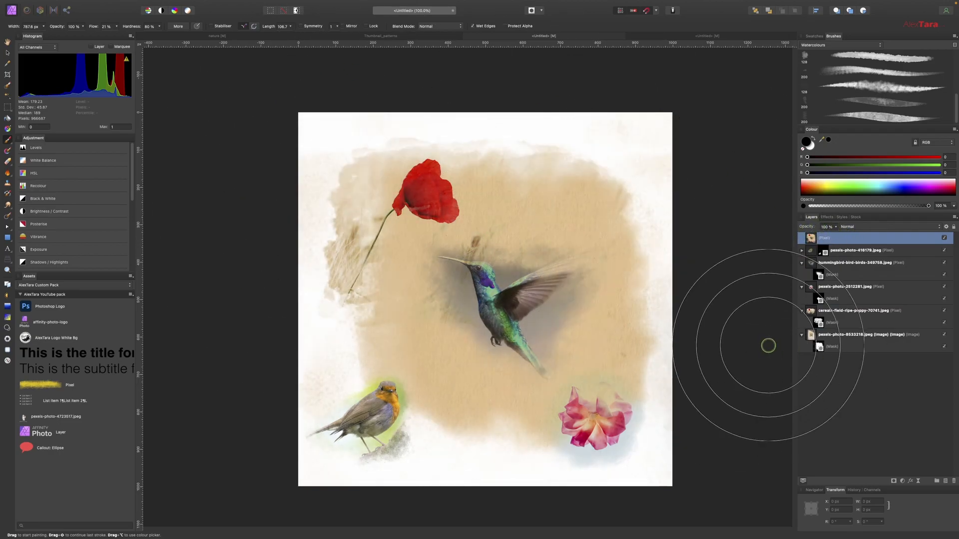
# Undo the stray brush stroke and create a new pattern layer from the merged artwork.
pyautogui.moveTo(387, 134)
pyautogui.mouseDown()
pyautogui.moveTo(318, 141)
pyautogui.moveTo(322, 109)
pyautogui.mouseUp()
pyautogui.press('super+z')
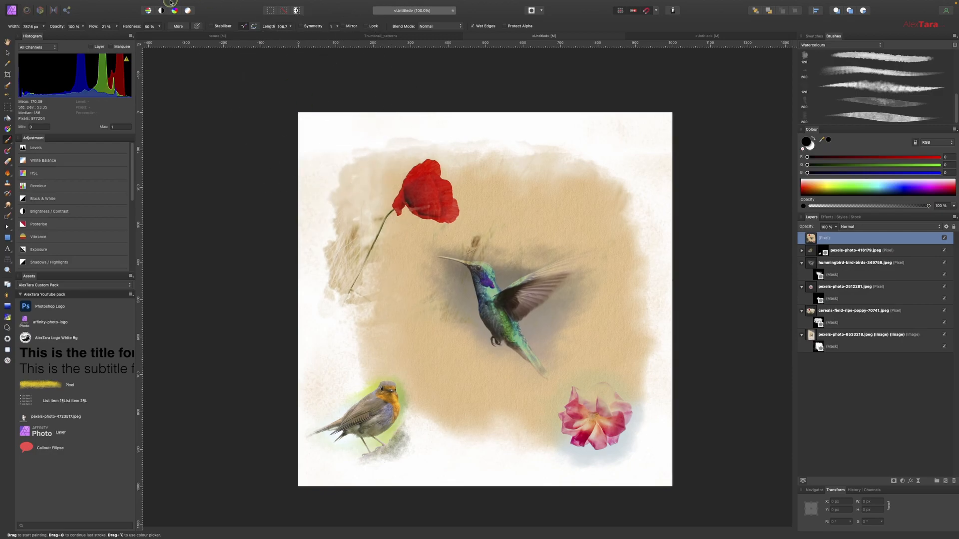
pyautogui.click(148, 4)
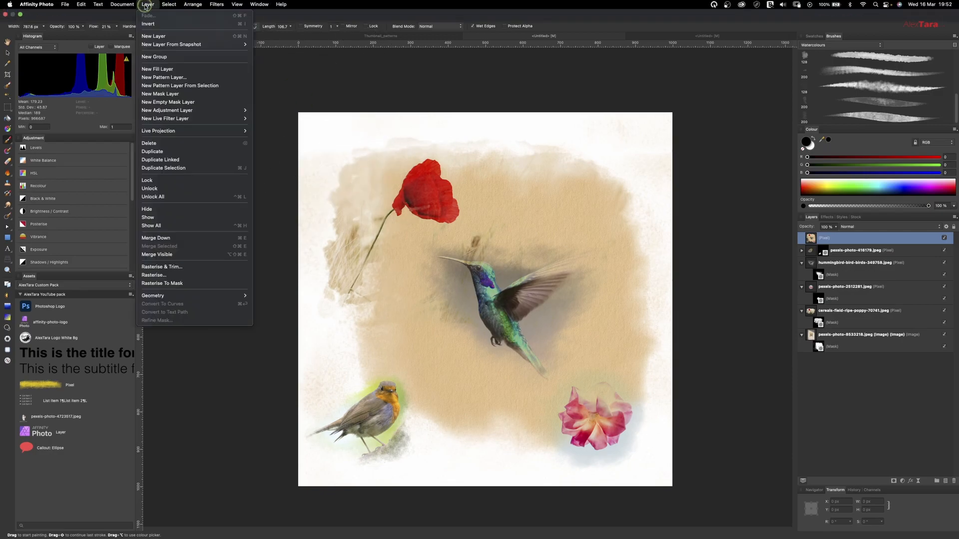
pyautogui.click(195, 85)
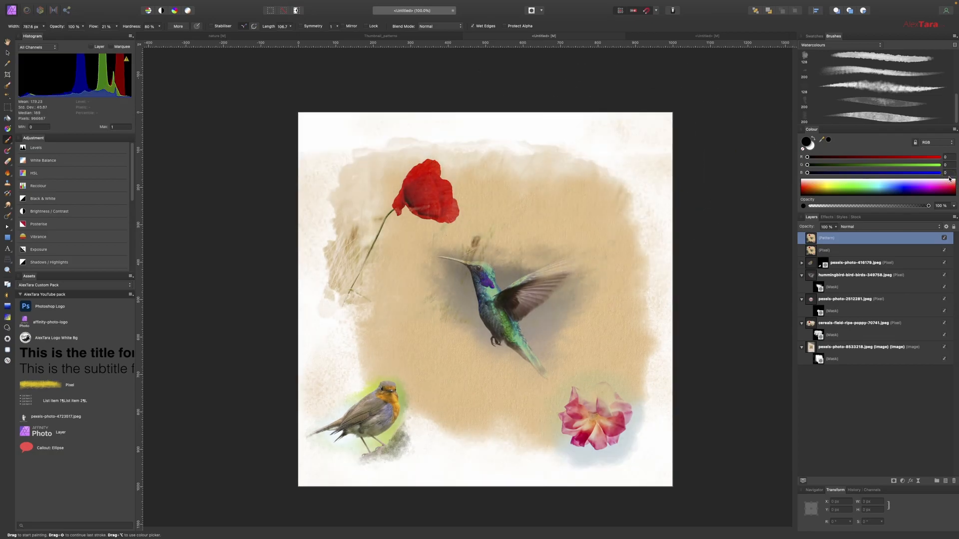
# Paste the pattern layer into the blank portrait document and shrink its tile to about 41 mm square.
pyautogui.click(695, 36)
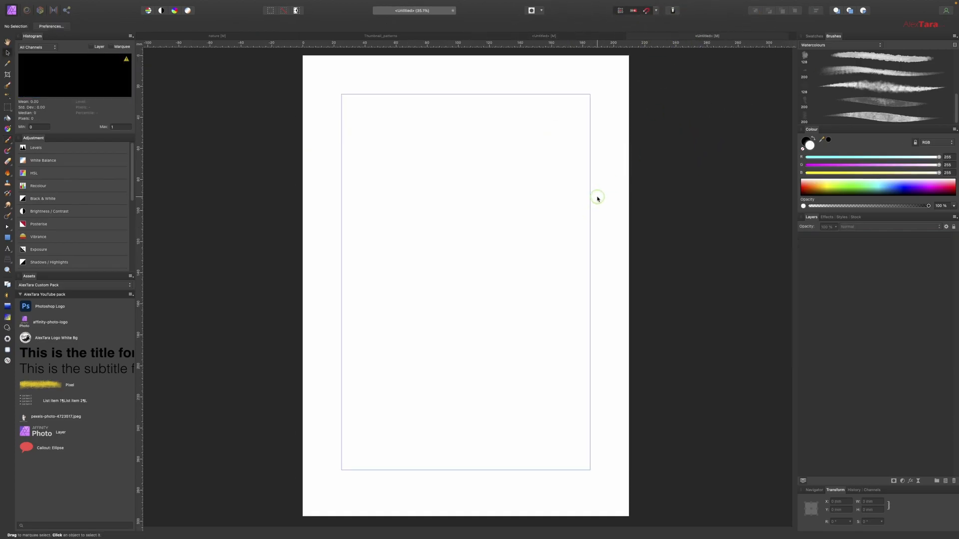
pyautogui.press('super+v')
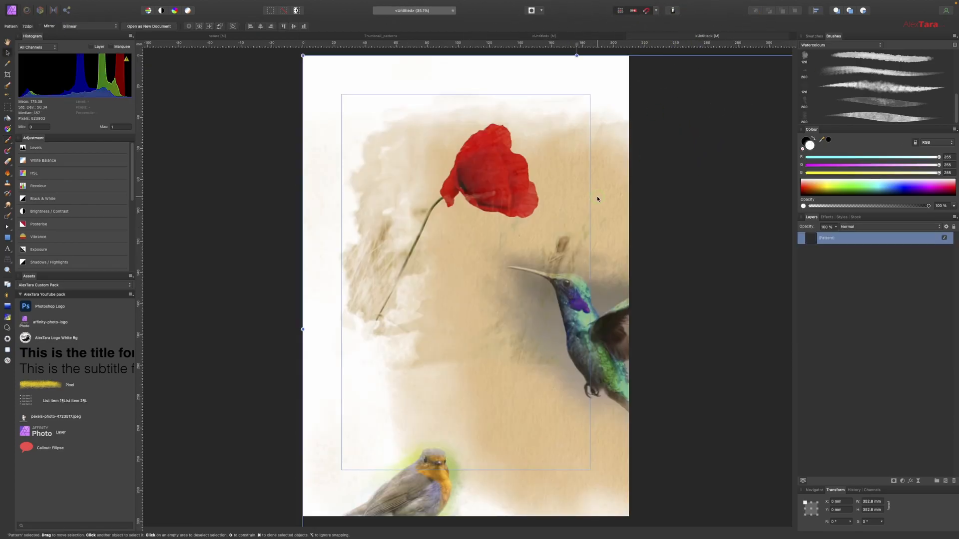
pyautogui.moveTo(478, 189); pyautogui.dragTo(372, 136)
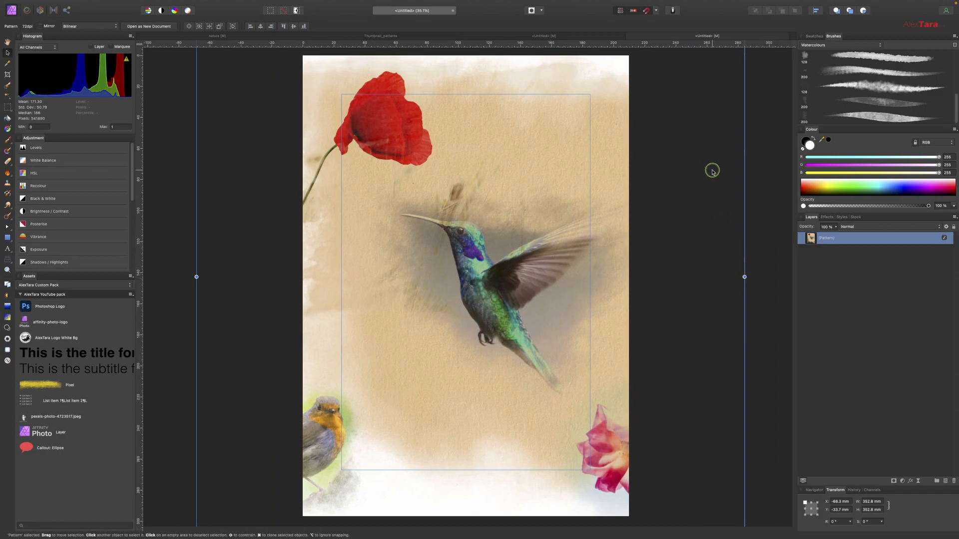
pyautogui.moveTo(511, 153); pyautogui.dragTo(339, 421)
pyautogui.moveTo(304, 447); pyautogui.dragTo(409, 329)
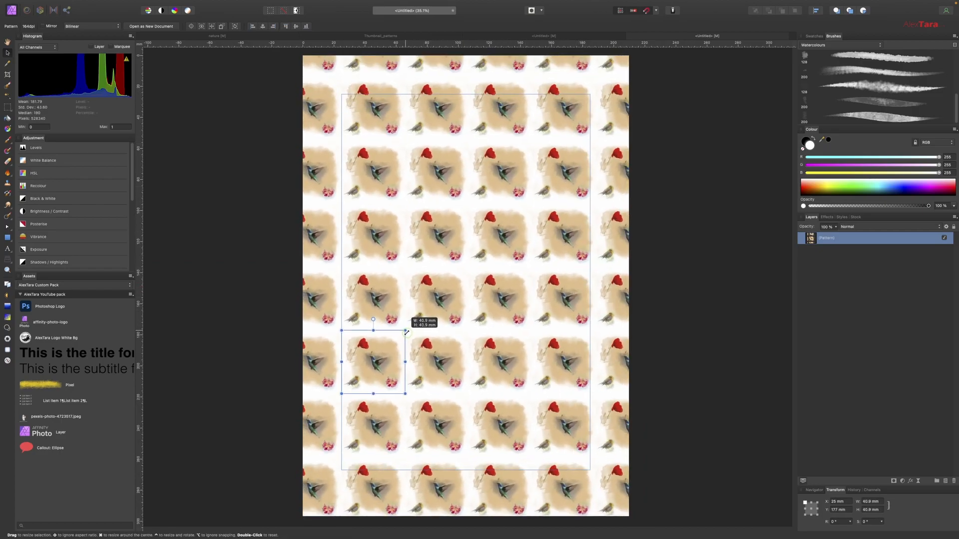
# Enlarge the bird-and-flower pattern tile to about 106 mm square and rotate it about 23.4°.
pyautogui.hscroll(-1, 411, 328)
pyautogui.moveTo(412, 328); pyautogui.dragTo(431, 186)
pyautogui.moveTo(443, 273); pyautogui.dragTo(521, 282)
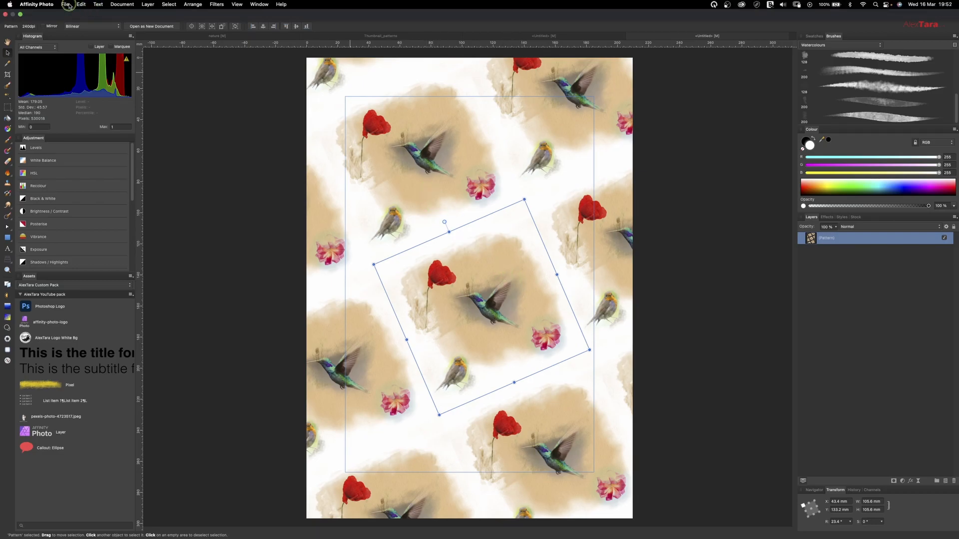
# Open the square_pat file and create a new pattern layer from its merged pixel layer.
pyautogui.click(67, 4)
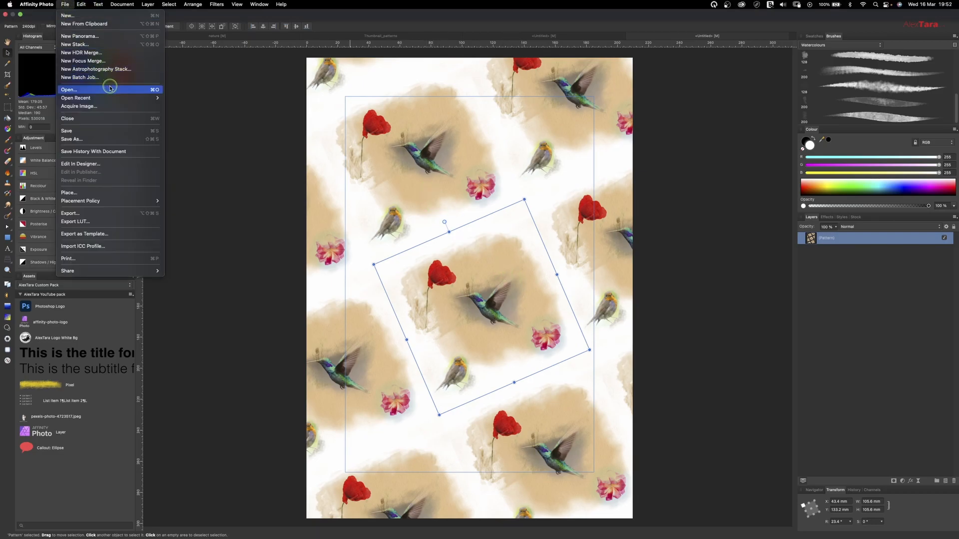
pyautogui.click(248, 146)
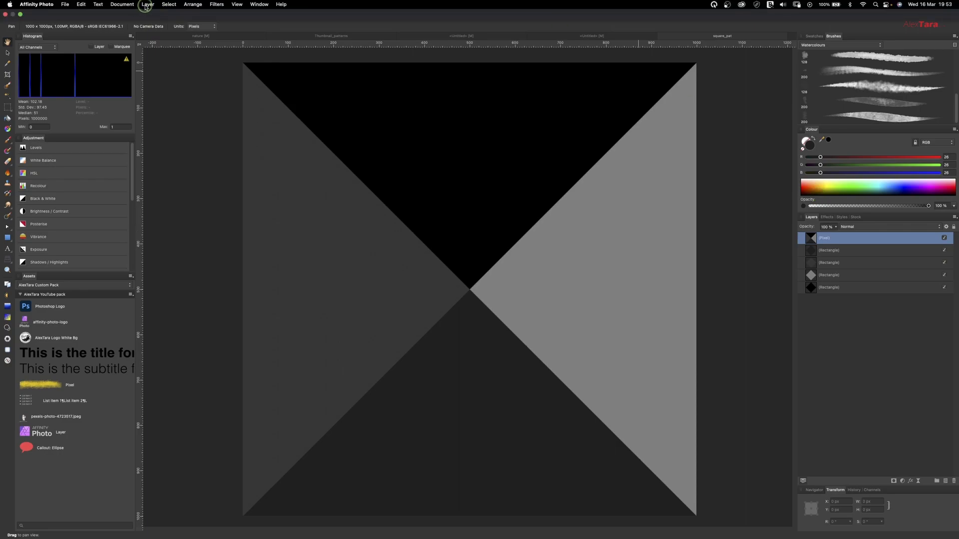
pyautogui.click(147, 5)
pyautogui.click(199, 85)
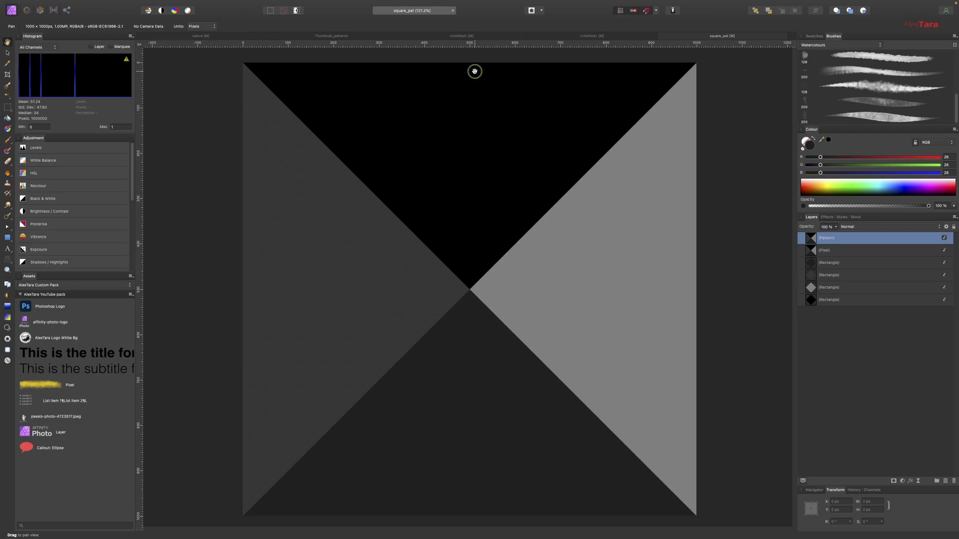
# In the portrait document, replace the visible bird pattern with the pasted triangle pattern, scaling its tile to about 20.7 mm and rotating it about 36°.
pyautogui.click(588, 36)
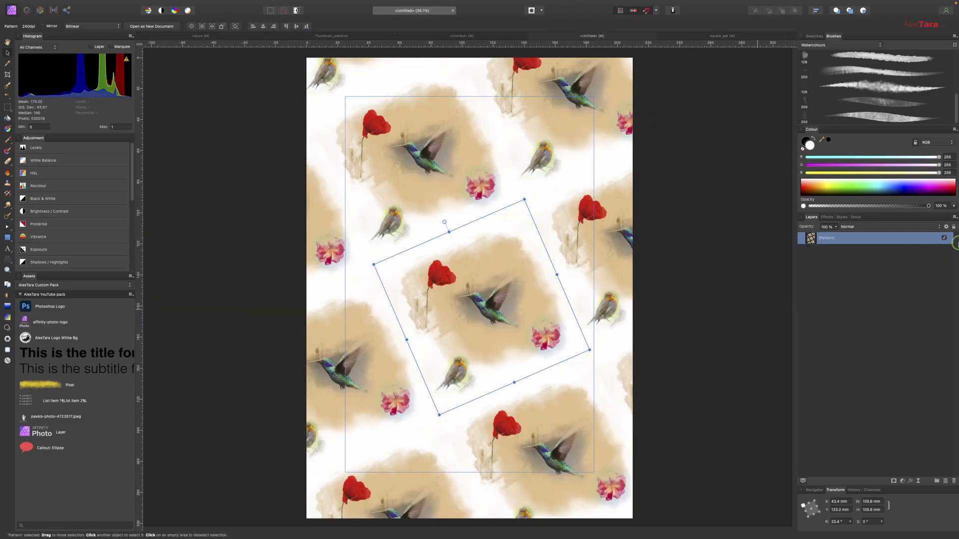
pyautogui.click(945, 239)
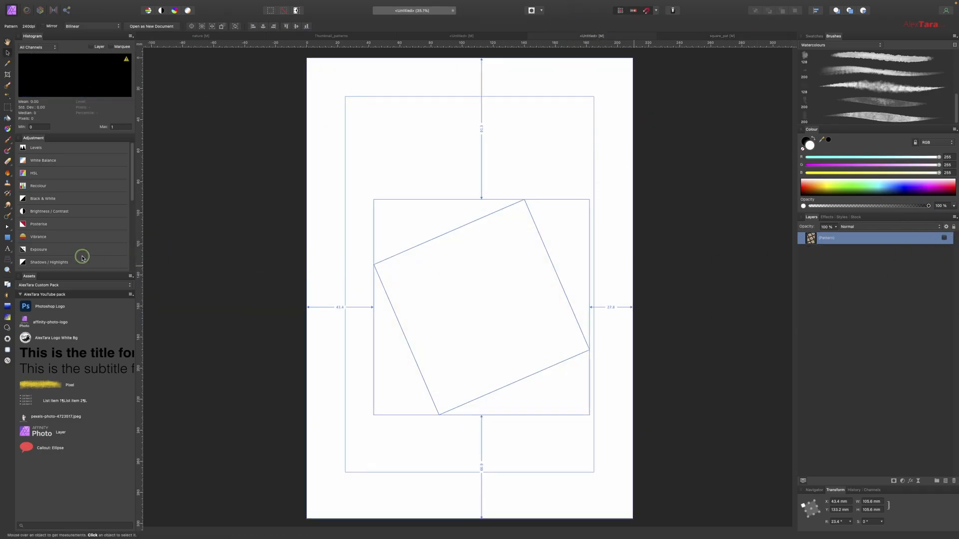
pyautogui.press('super+v')
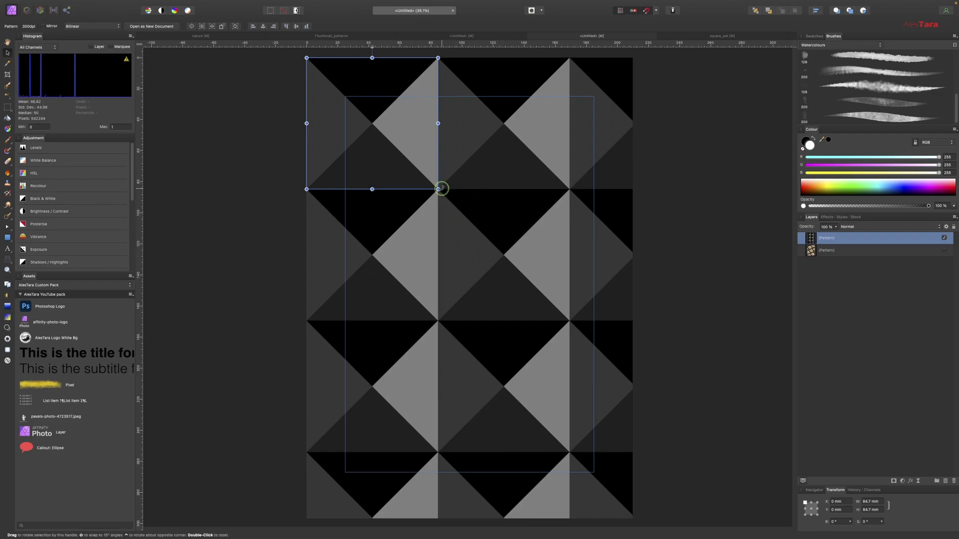
pyautogui.moveTo(443, 191); pyautogui.dragTo(509, 238)
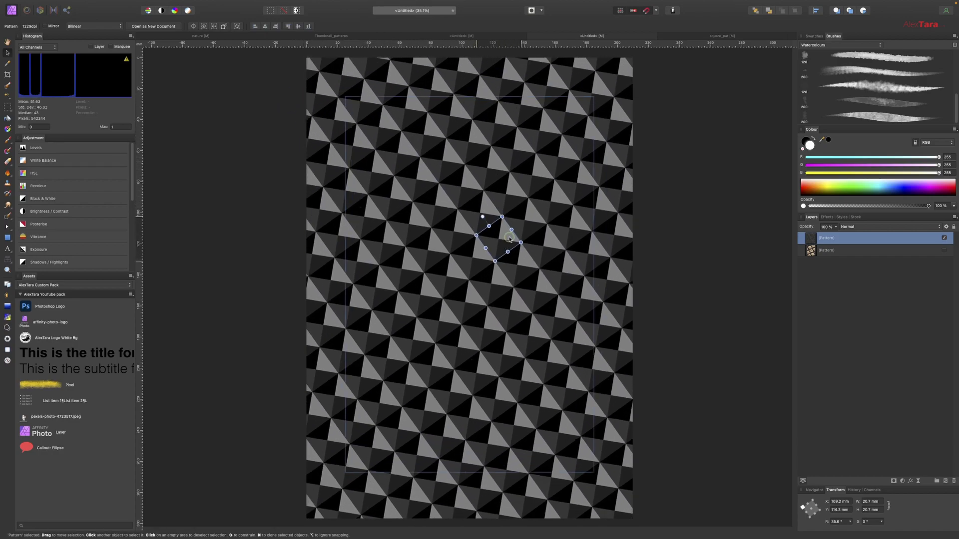
# Add a black art text letter "T" about 133 mm wide and 167 mm tall, centred over the triangle pattern.
pyautogui.click(868, 285)
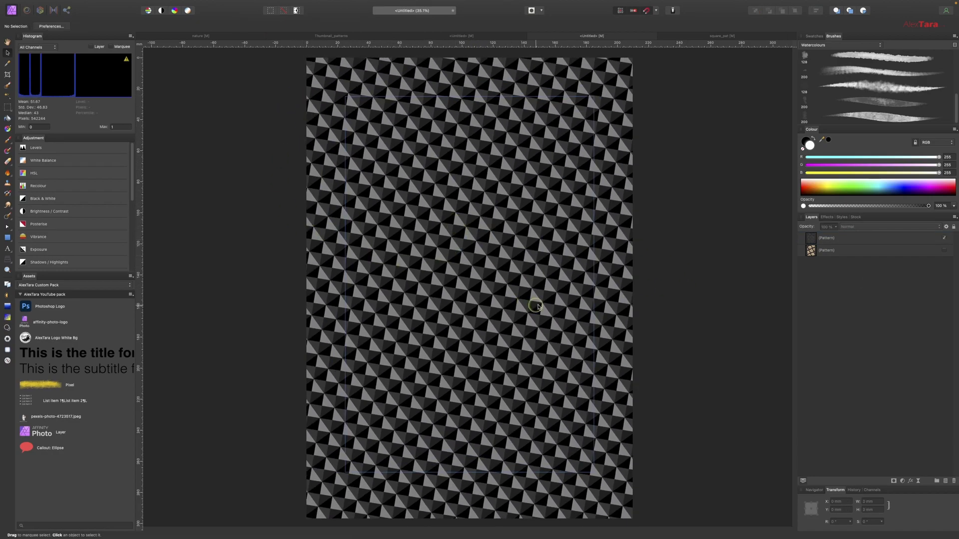
pyautogui.click(7, 253)
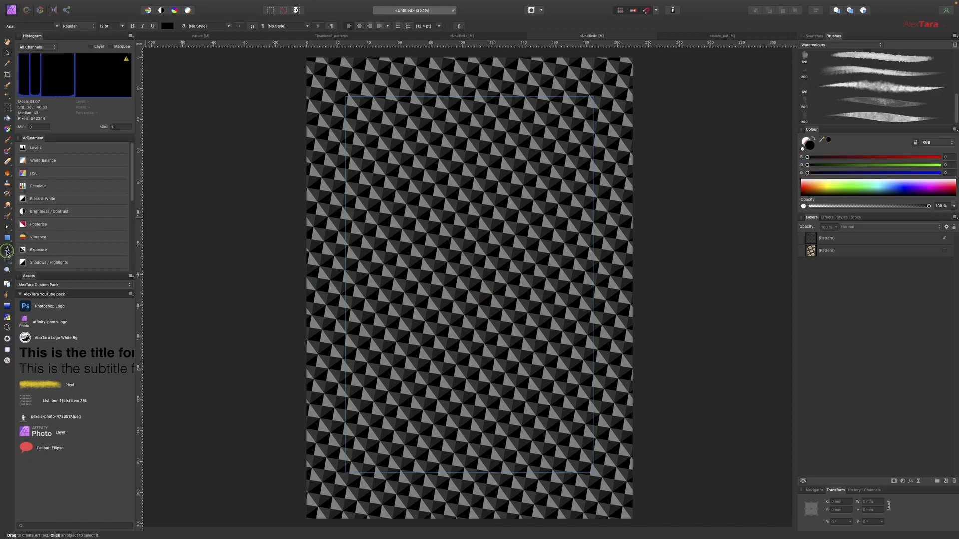
pyautogui.moveTo(356, 217); pyautogui.dragTo(600, 479)
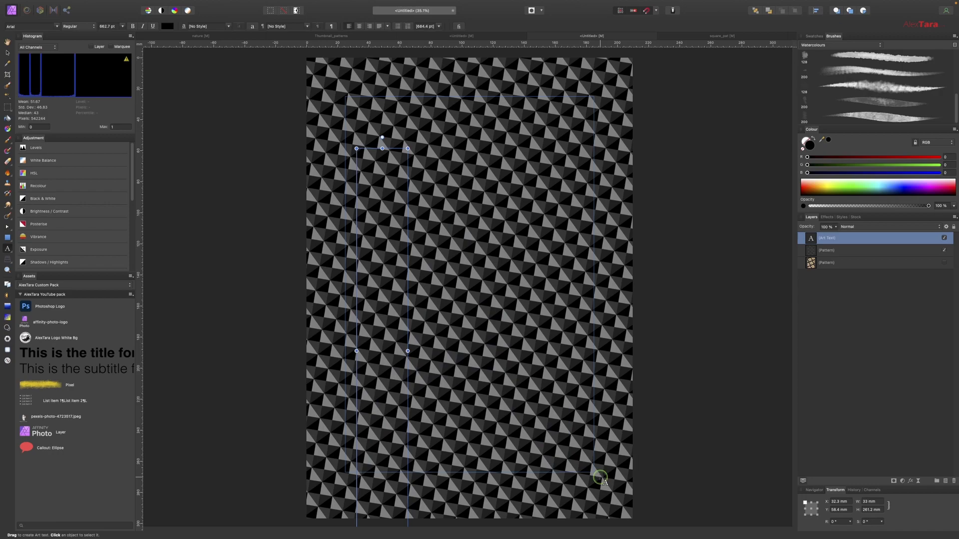
pyautogui.write('T')
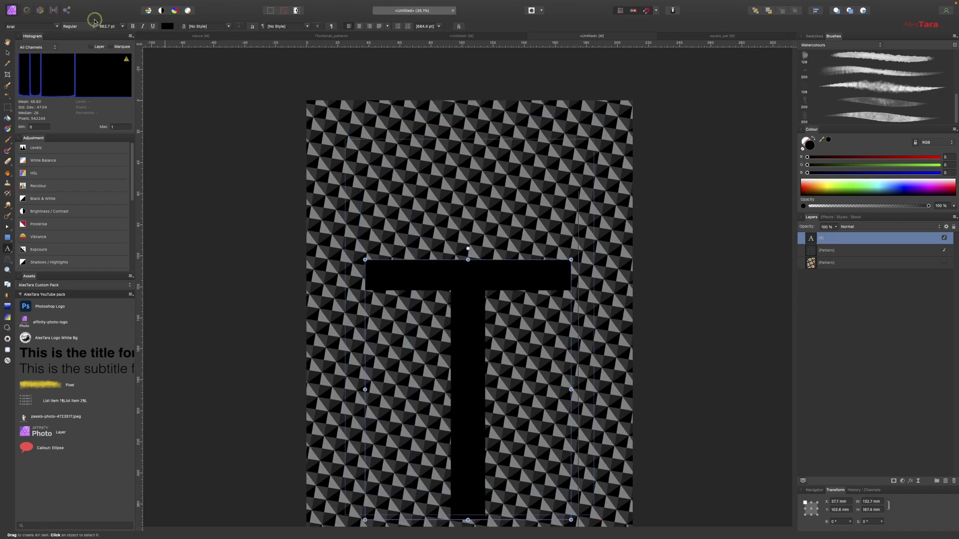
pyautogui.click(7, 53)
pyautogui.moveTo(474, 278); pyautogui.dragTo(475, 229)
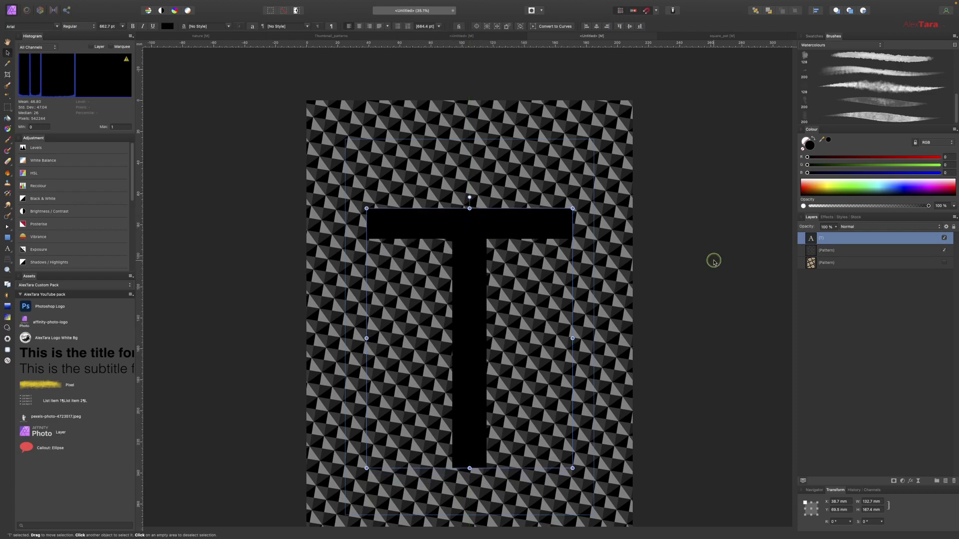
# Clip the triangle pattern layer inside the "T" text so it fills only the letter, and switch to the nature document.
pyautogui.moveTo(833, 246); pyautogui.dragTo(839, 243)
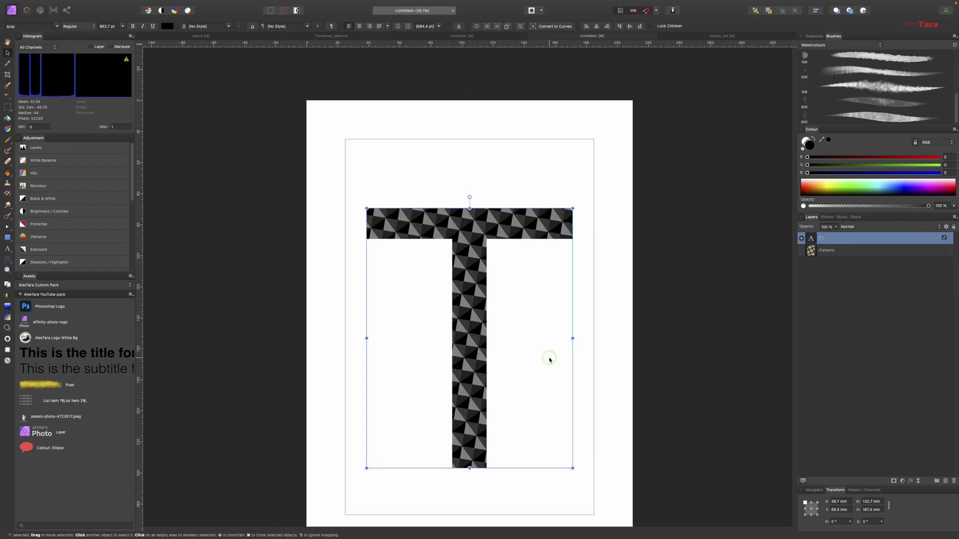
pyautogui.click(836, 341)
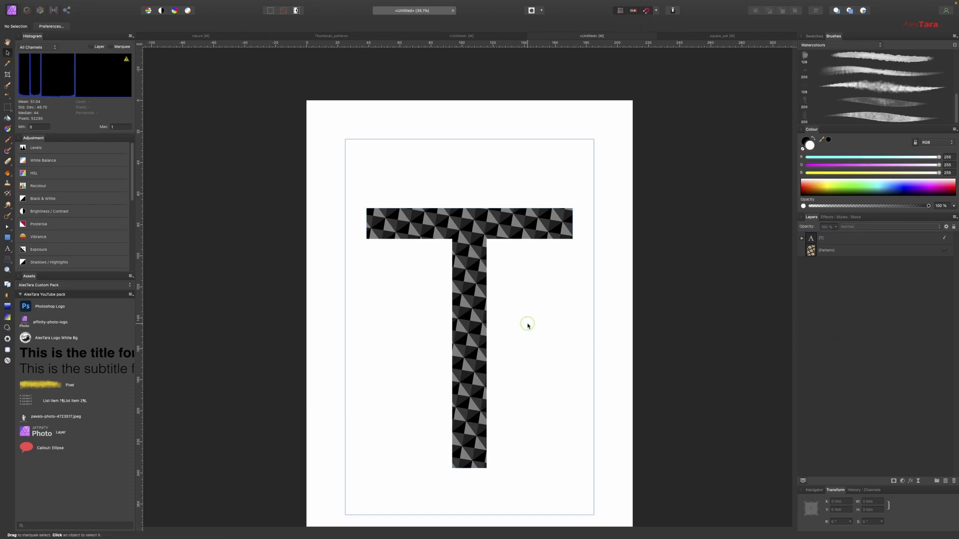
pyautogui.click(210, 39)
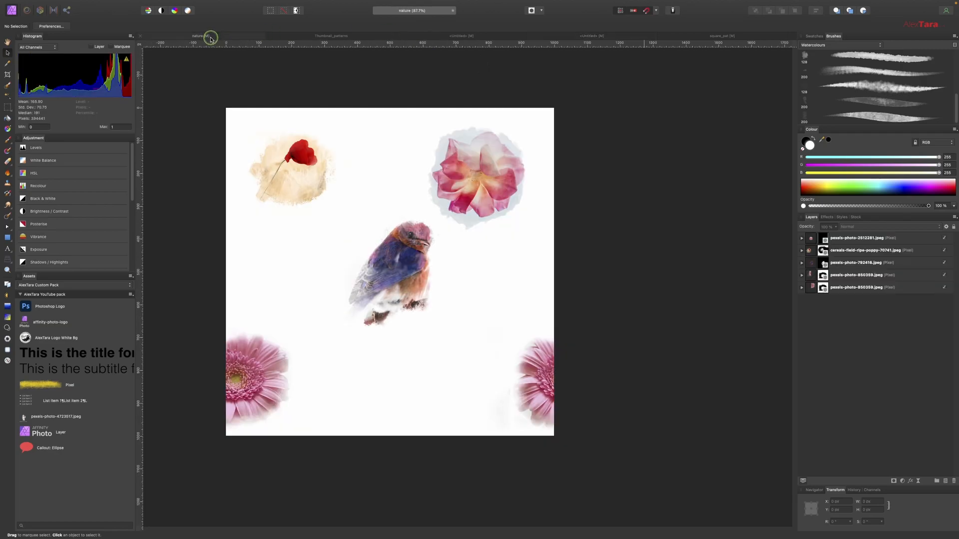